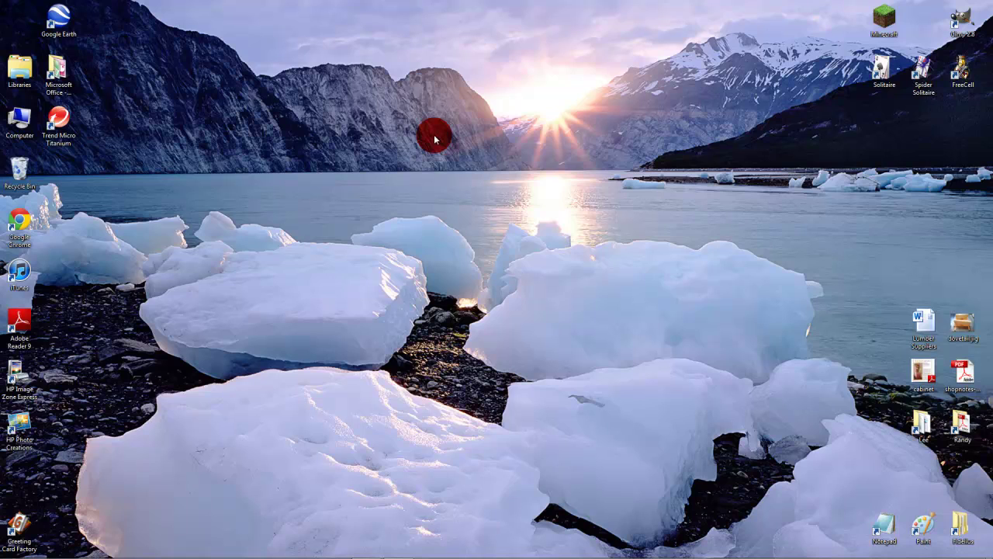
drag(354, 110, 543, 219)
drag(298, 118, 606, 264)
drag(303, 126, 591, 281)
drag(707, 127, 284, 411)
drag(295, 35, 621, 288)
drag(715, 113, 272, 415)
drag(253, 177, 725, 392)
drag(701, 88, 312, 323)
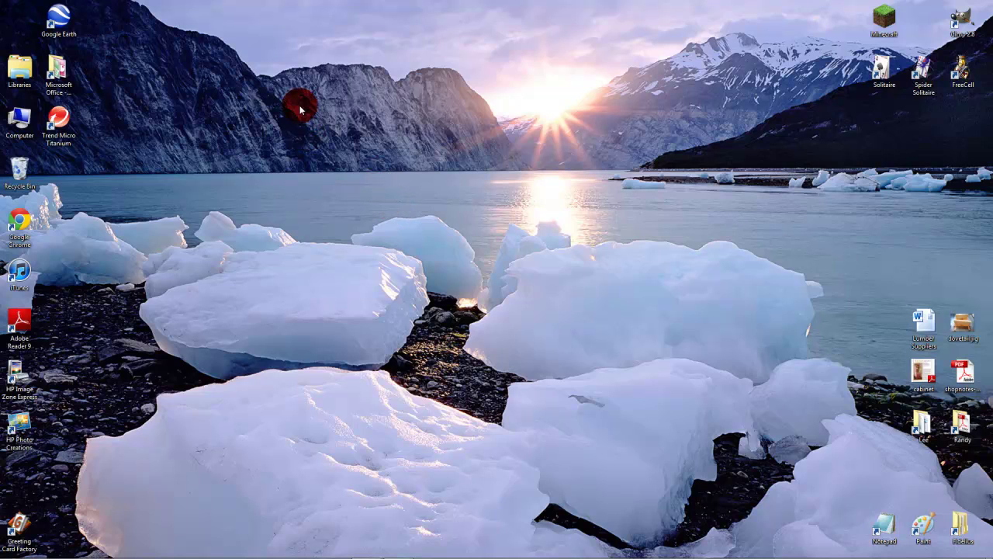
drag(295, 113, 683, 331)
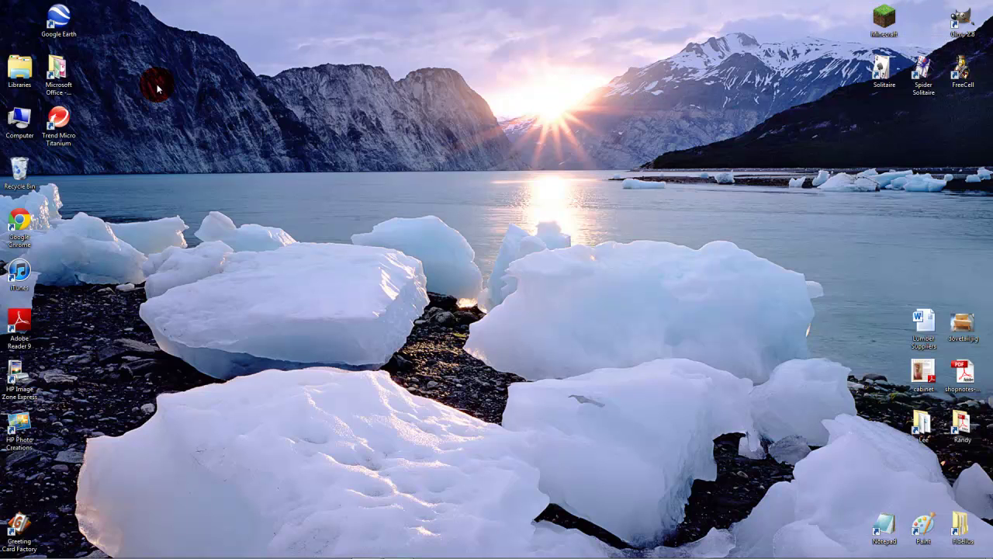
drag(157, 83, 690, 282)
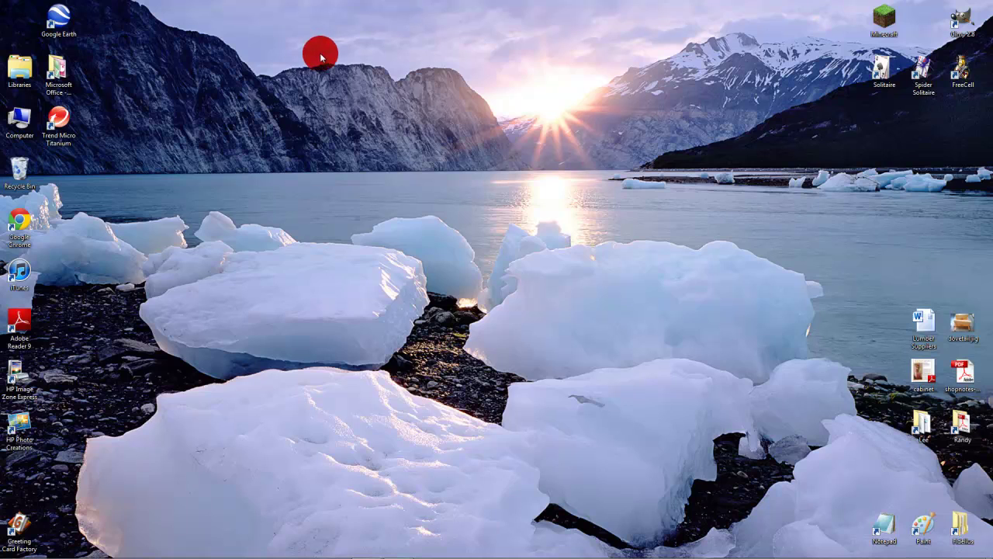
drag(262, 69, 722, 383)
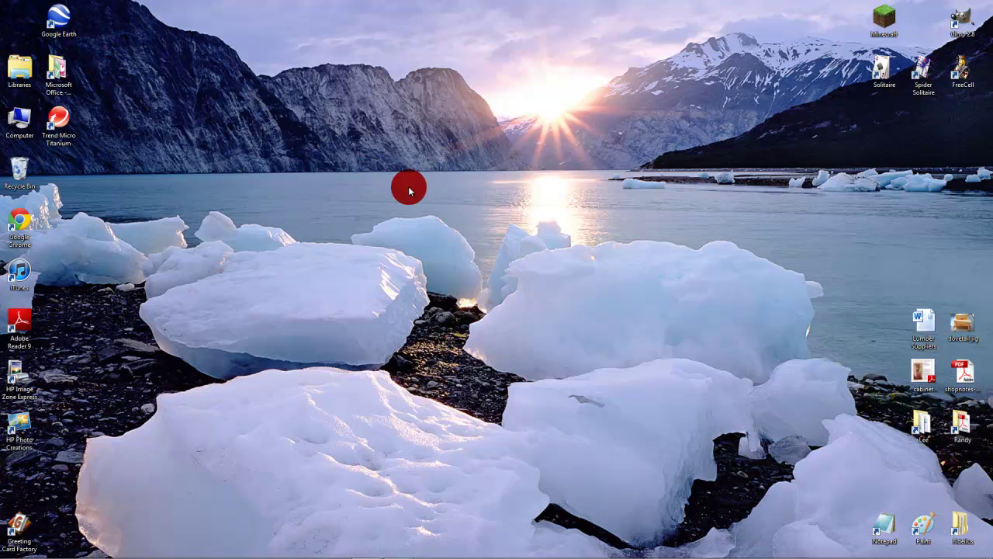
drag(268, 77, 705, 305)
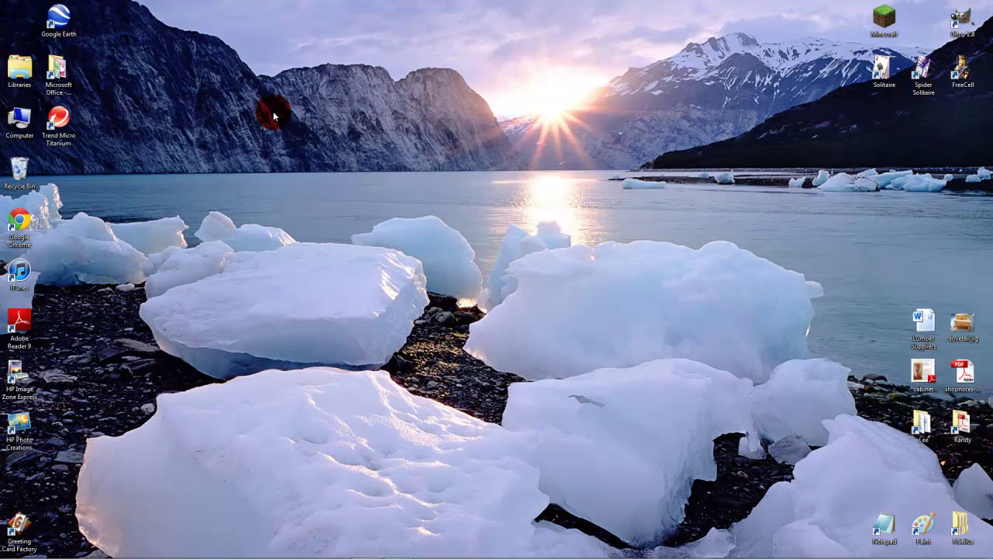
drag(262, 105, 656, 344)
drag(195, 107, 675, 309)
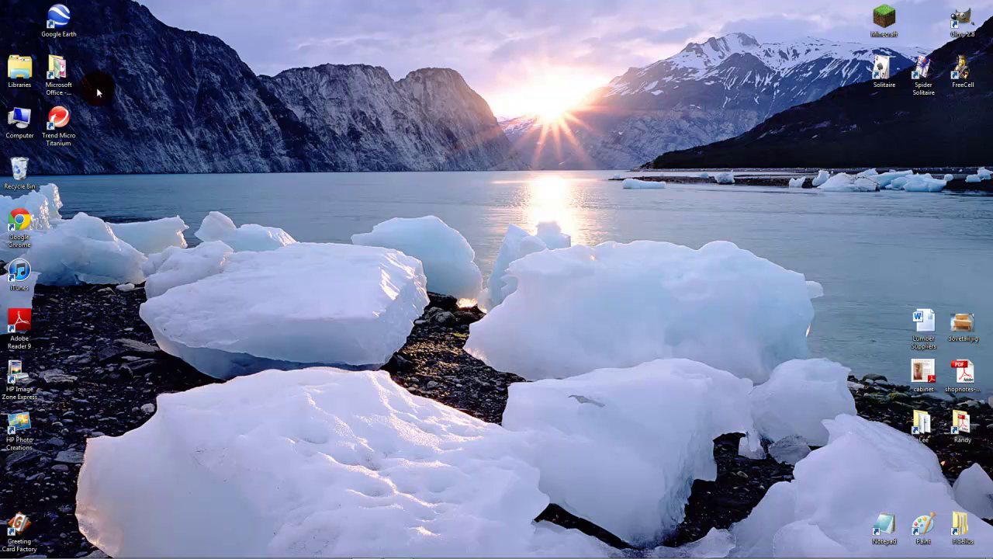
click(59, 122)
drag(264, 54, 731, 299)
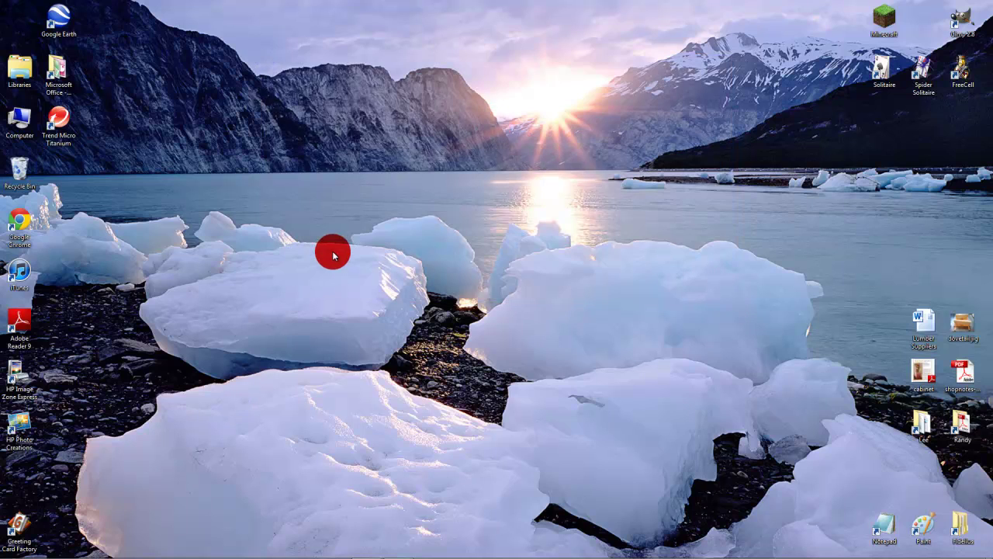
Step: Switch to Google Chrome and open the bookmarked 7-Zip website
click(78, 548)
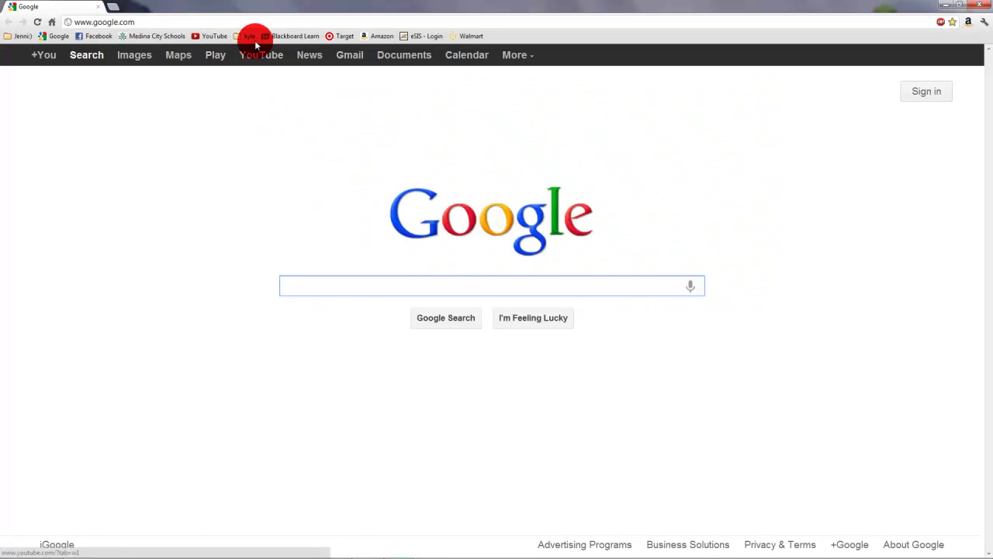
click(250, 37)
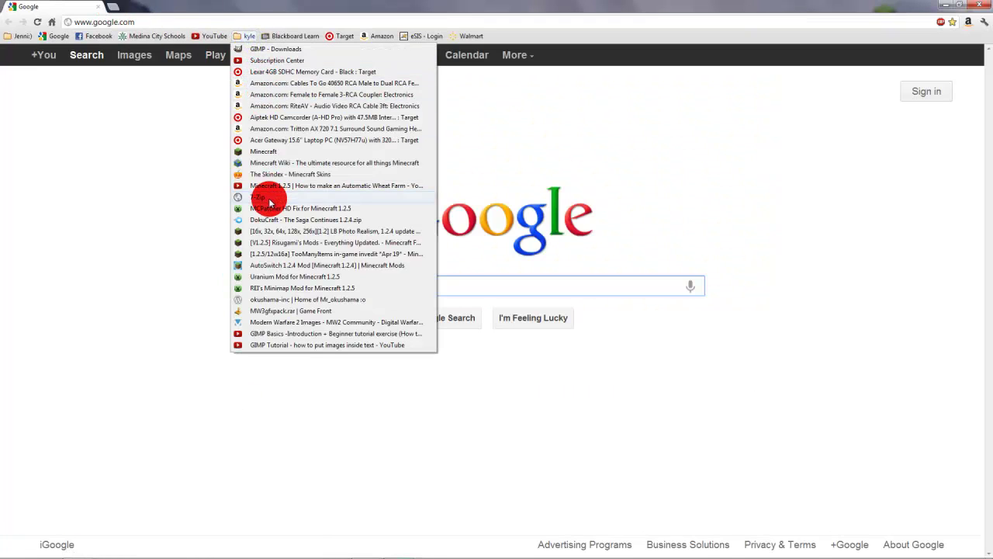
click(269, 198)
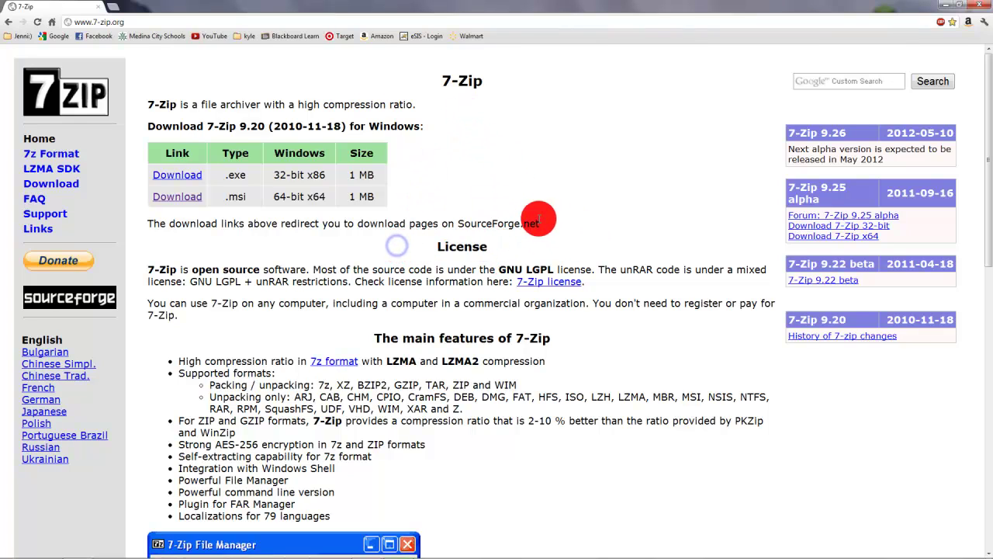
Step: Compare the 32-bit x86 and 64-bit x64 download options for 7-Zip 9.20
drag(537, 224, 151, 217)
click(201, 247)
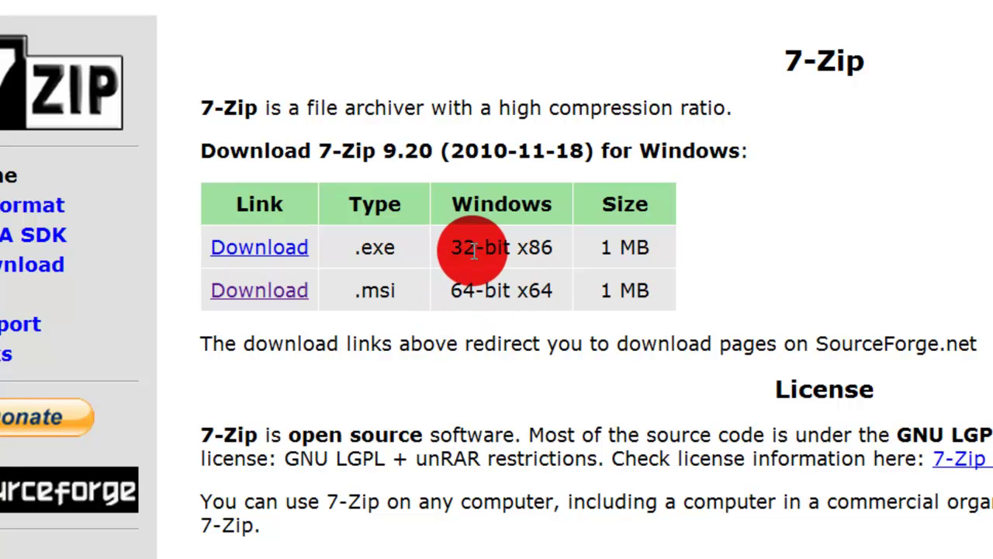
double_click(504, 247)
double_click(499, 290)
click(511, 369)
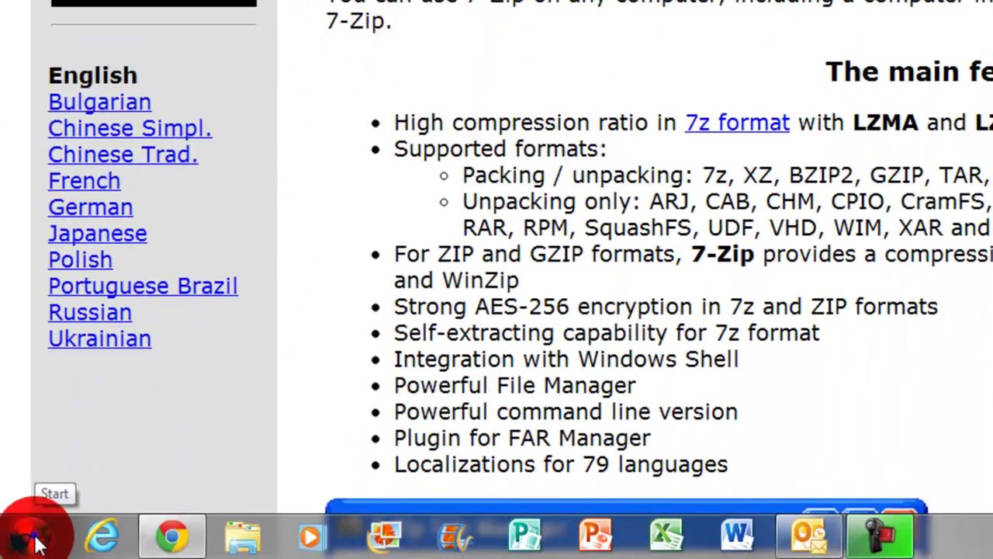
Step: Search the computer for "system info", check the System Type in System Information, and close it
click(23, 529)
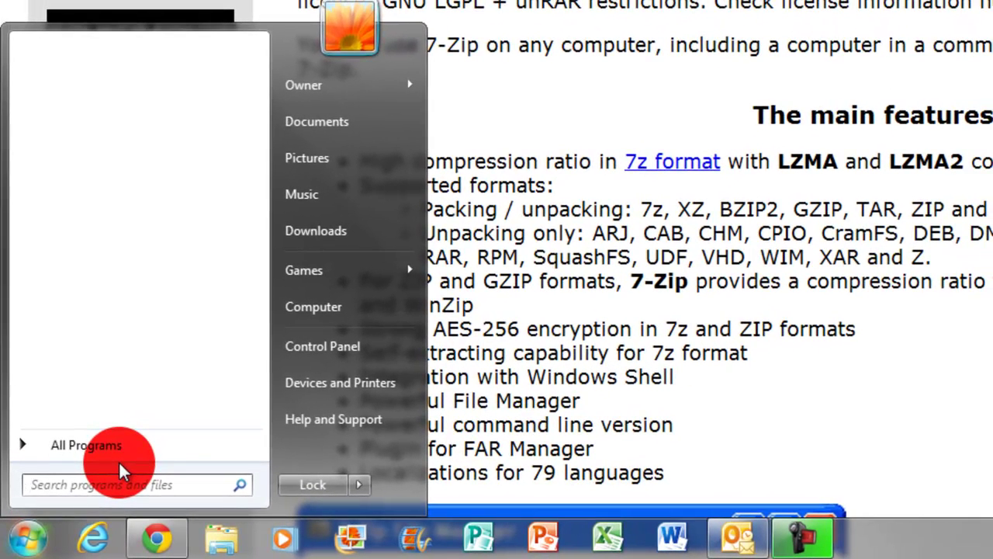
text(system if)
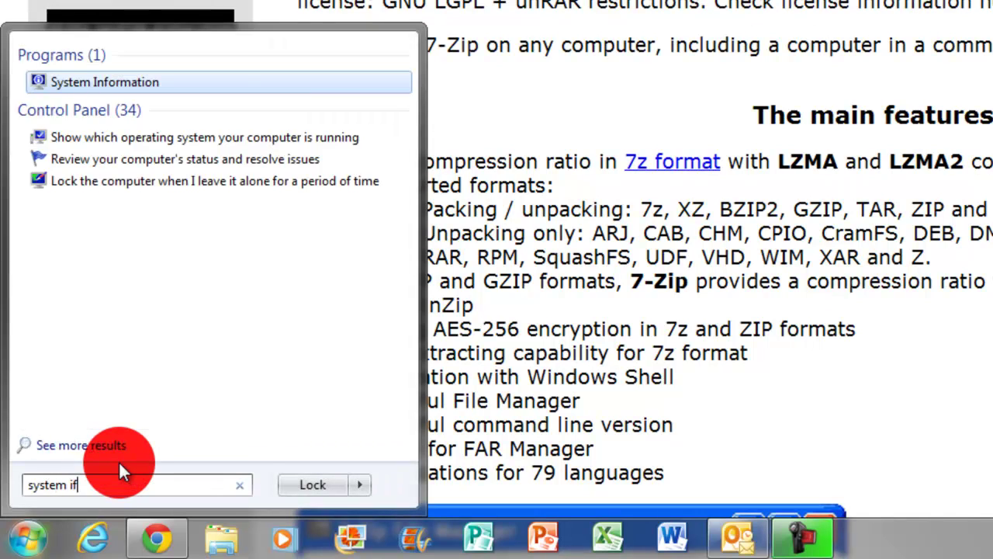
key(BackSpace)
text(nfo)
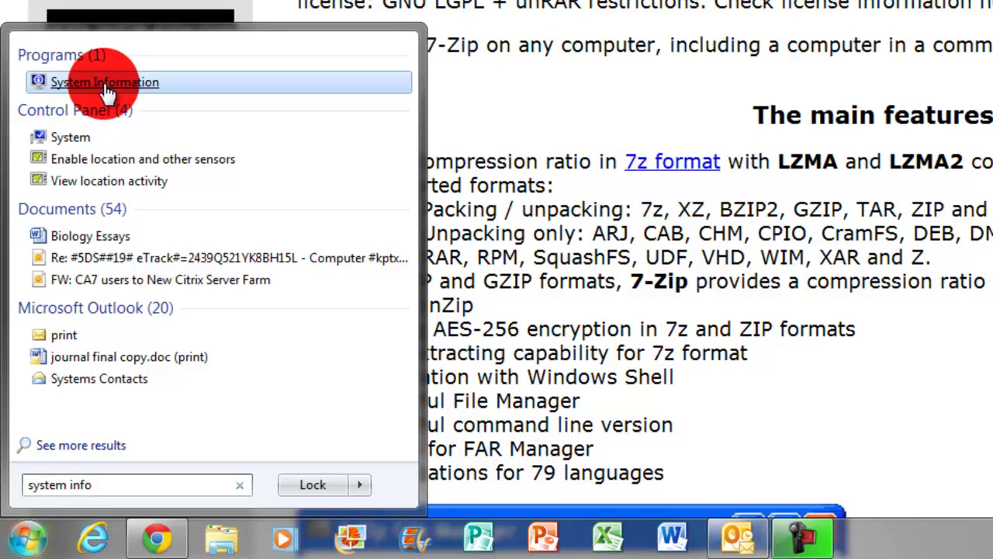
click(105, 84)
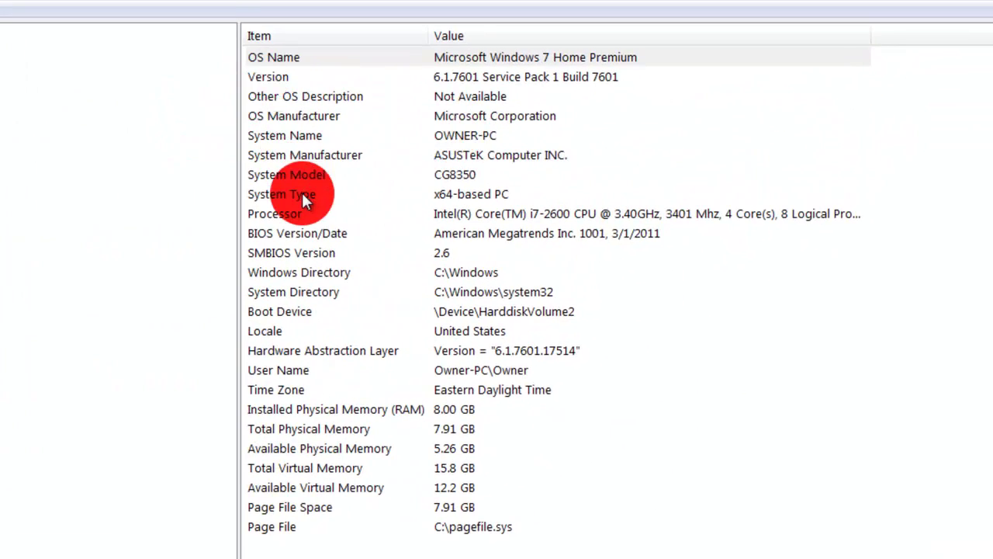
click(302, 194)
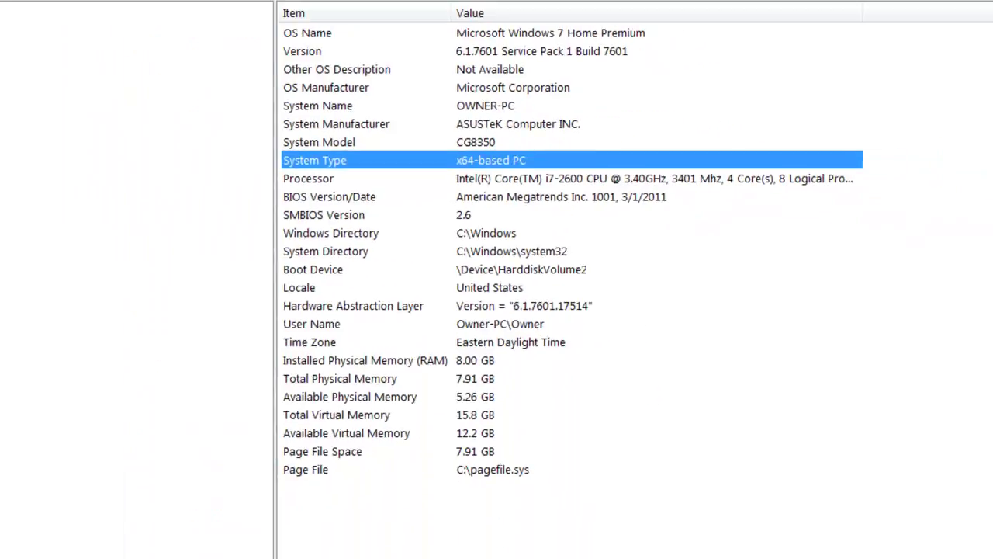
click(942, 35)
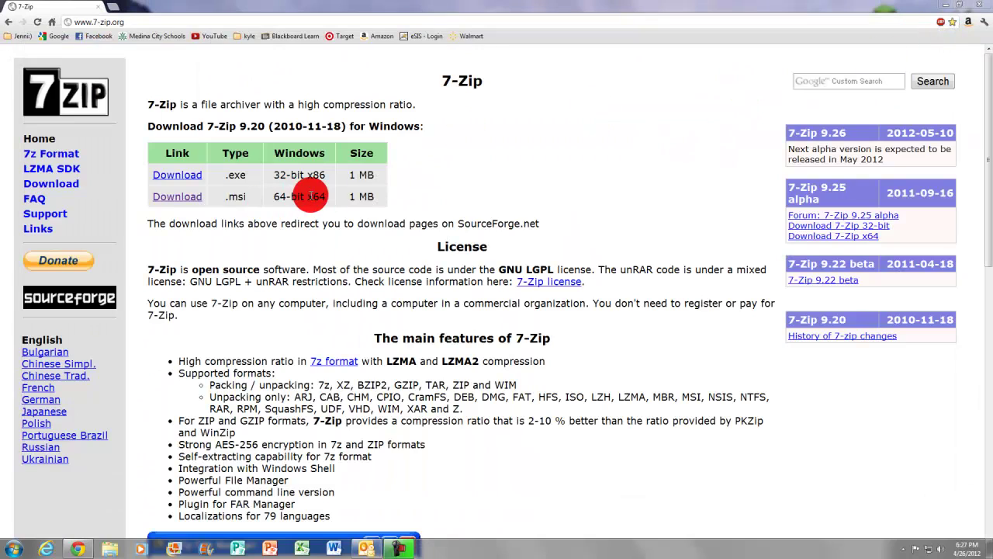
Step: Download the 64-bit x64 .msi of 7-Zip and run the installer with "Always ask before opening this file" turned off
drag(305, 196, 268, 175)
click(186, 195)
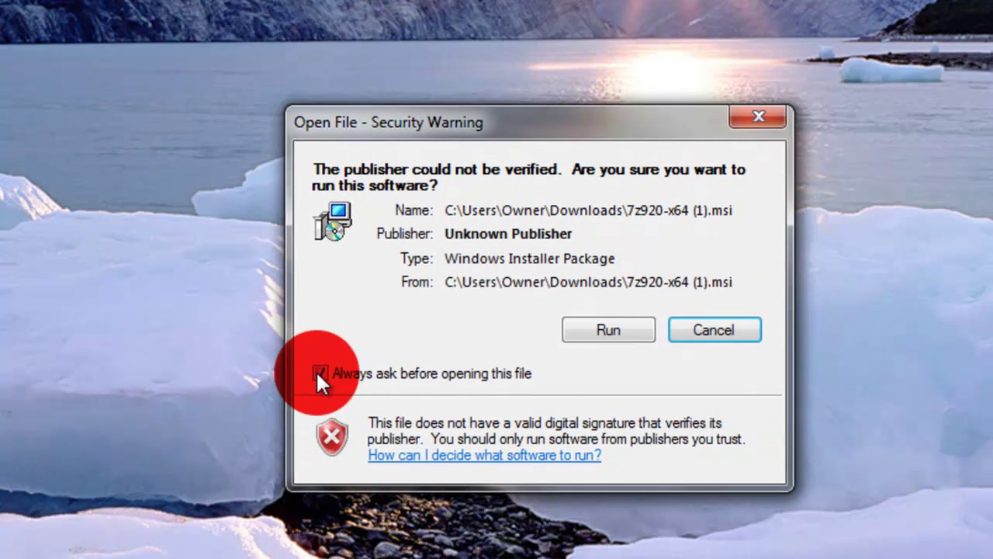
click(319, 373)
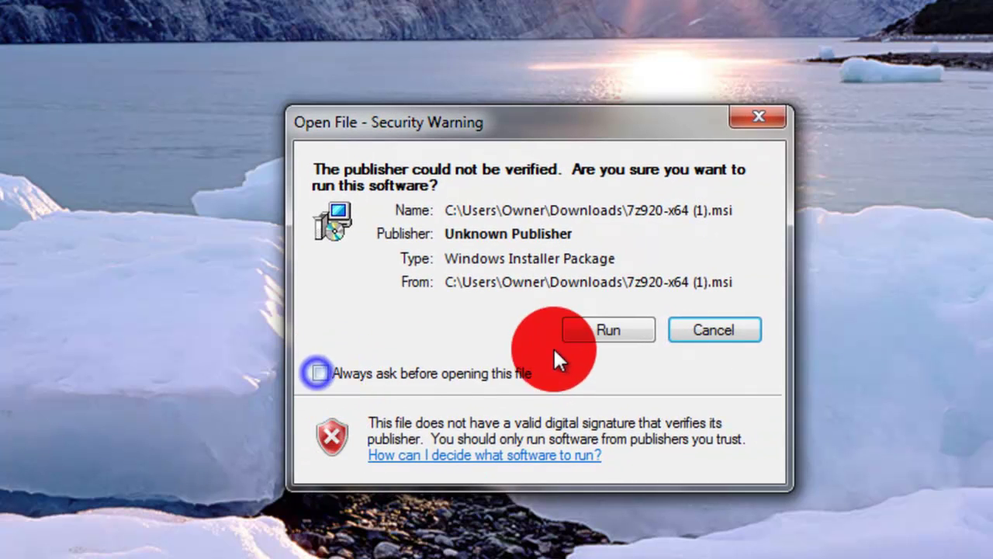
click(603, 330)
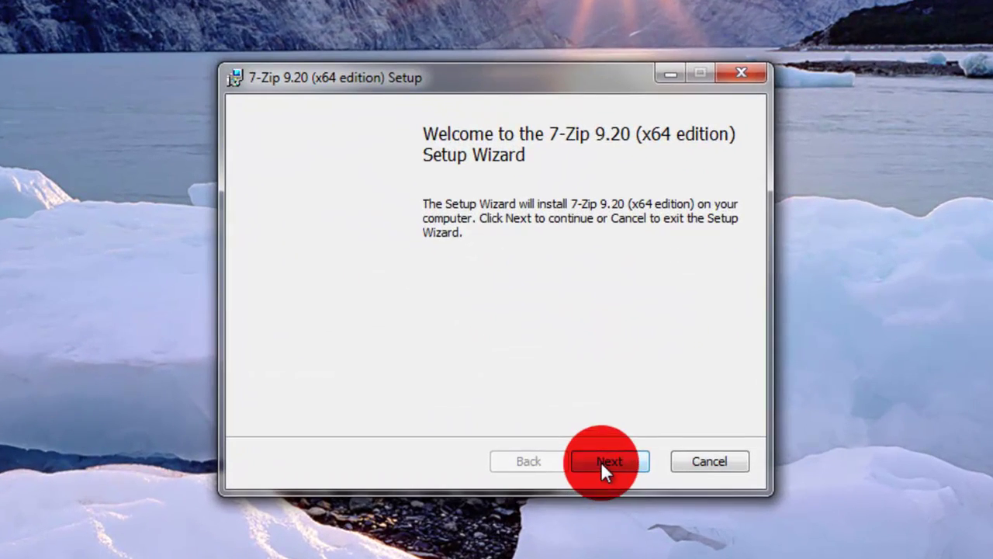
Step: Accept the license agreement and complete the 7-Zip 9.20 (x64 edition) setup wizard
click(549, 371)
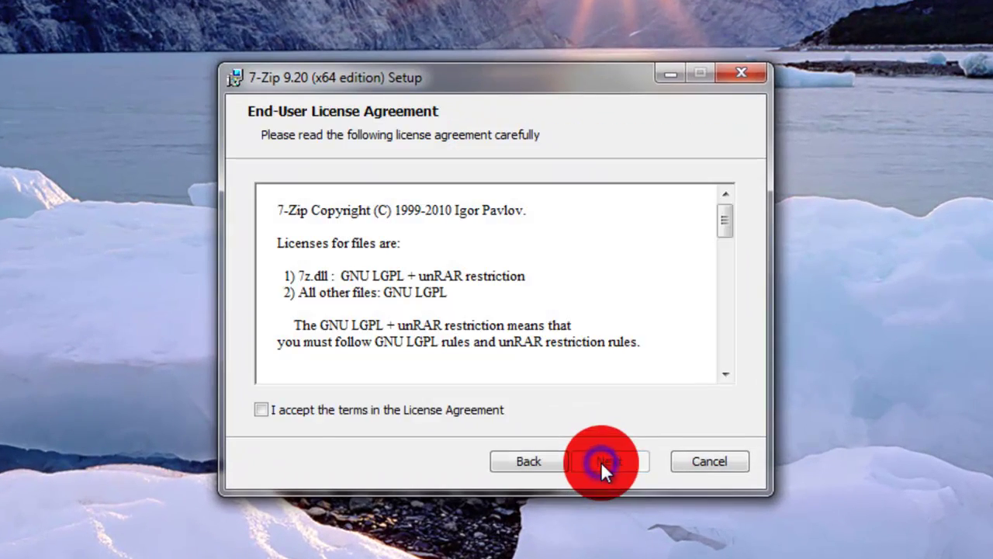
click(262, 410)
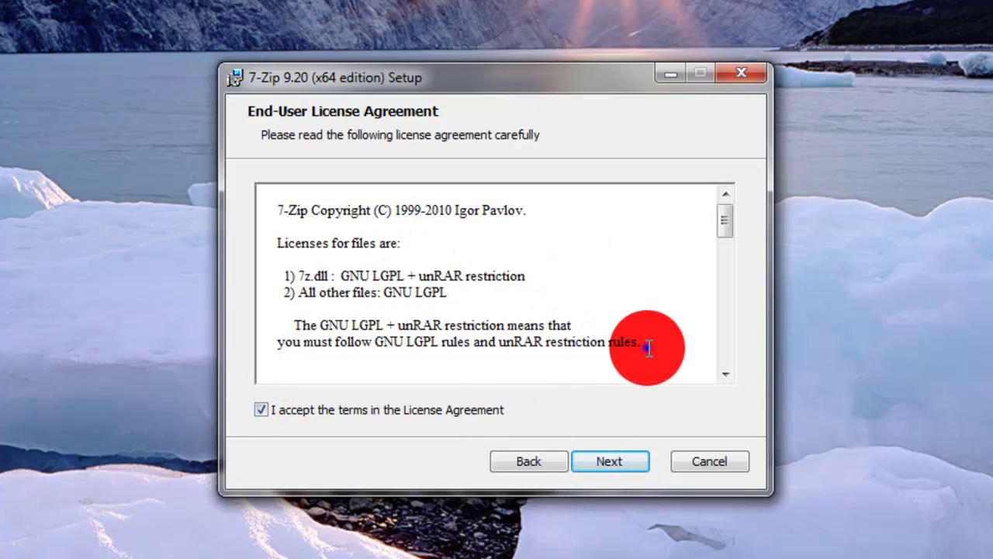
drag(643, 348, 277, 206)
click(577, 421)
click(264, 407)
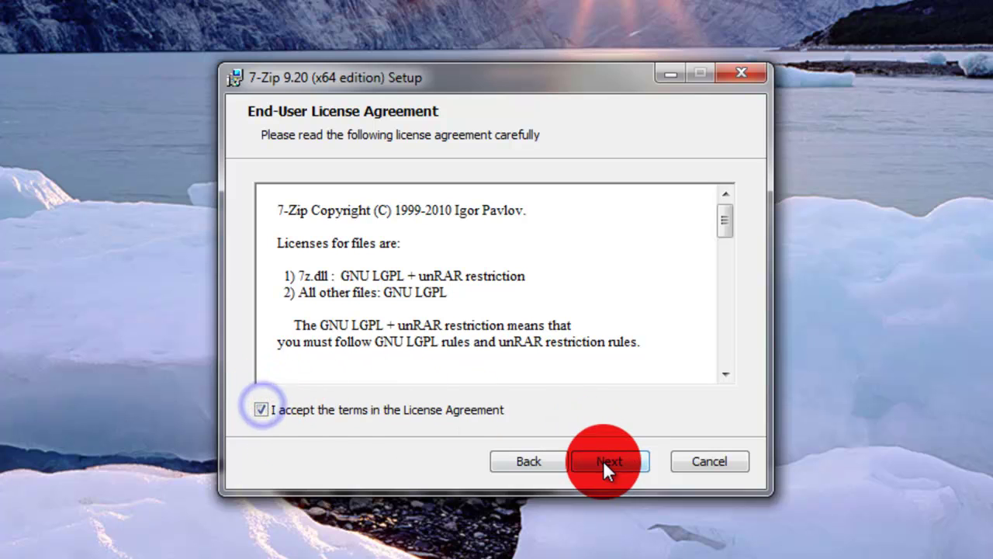
click(603, 461)
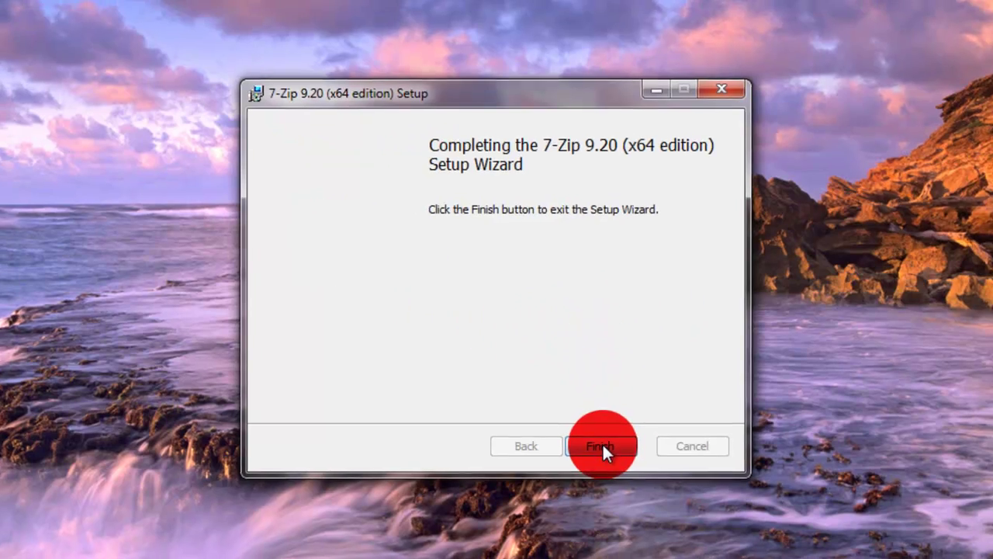
click(603, 450)
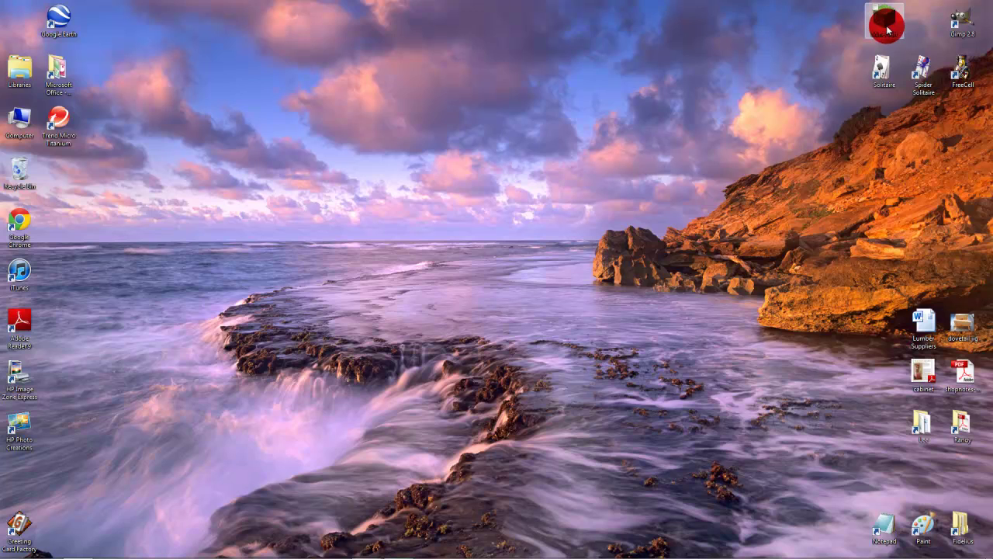
Step: Inspect the Send to options of the Solitaire shortcut and the 7-Zip commands offered for the Minecraft desktop file
right_click(890, 72)
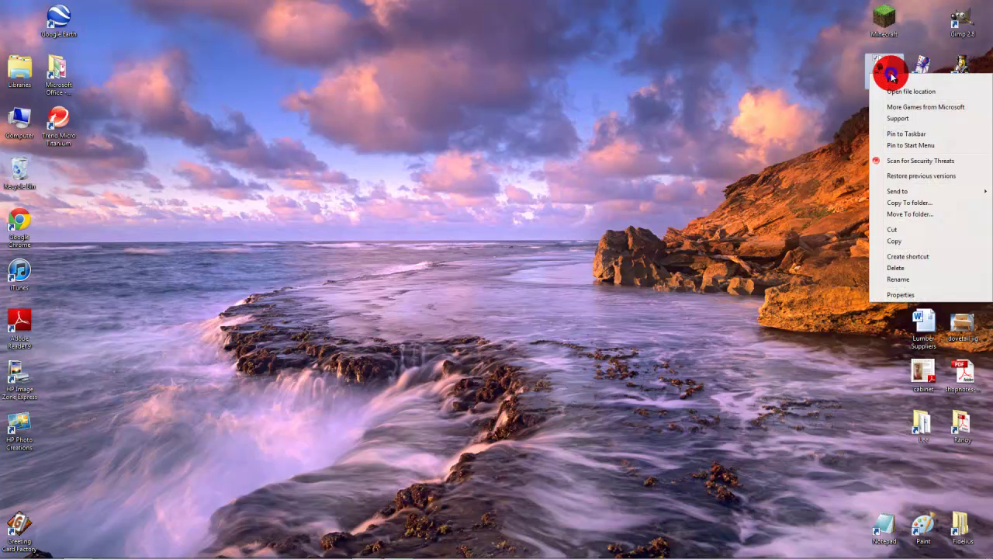
mouse_move(898, 191)
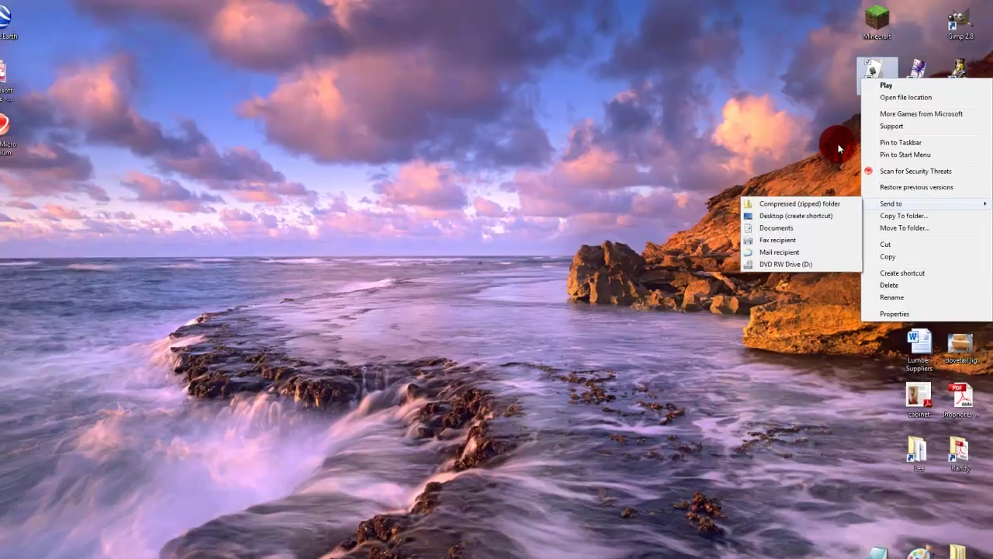
click(838, 143)
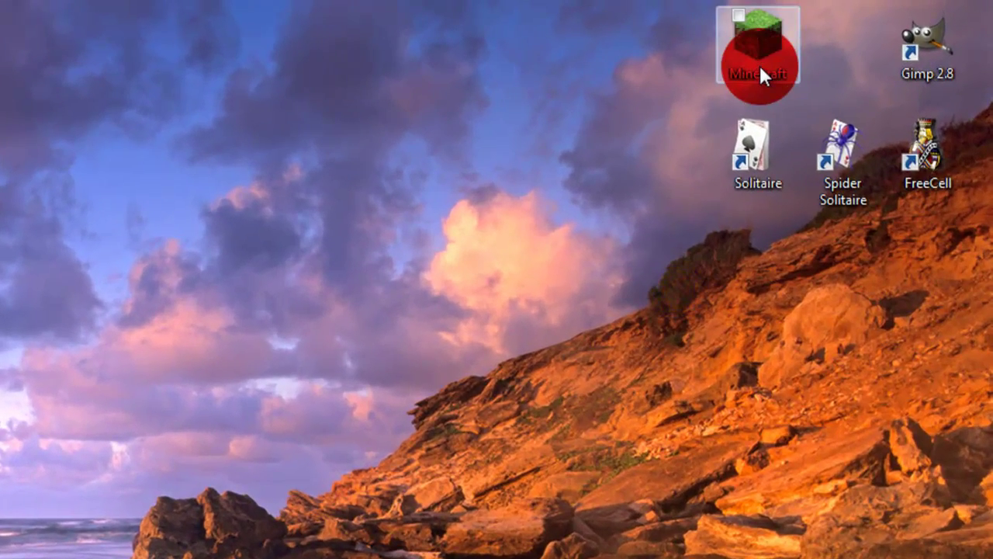
right_click(760, 68)
mouse_move(785, 155)
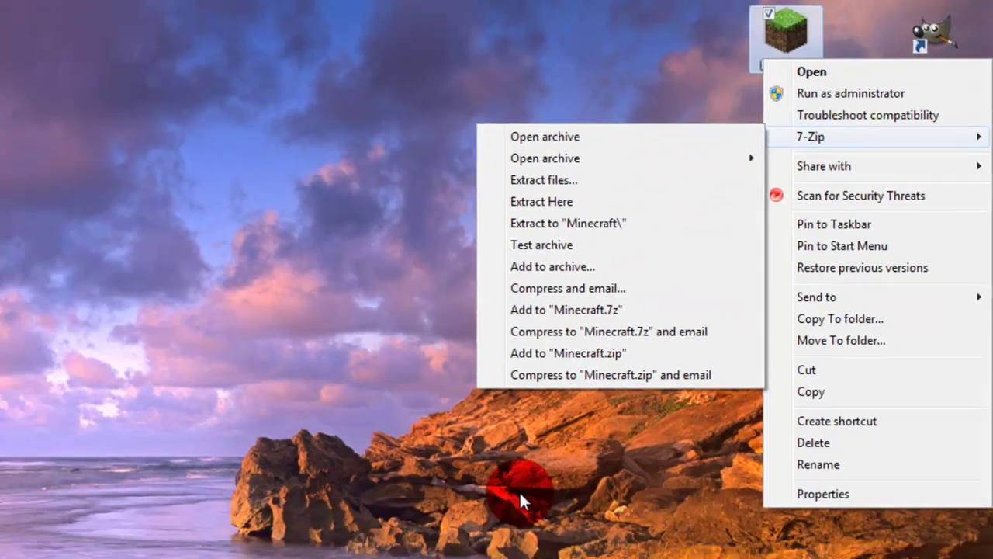
click(460, 555)
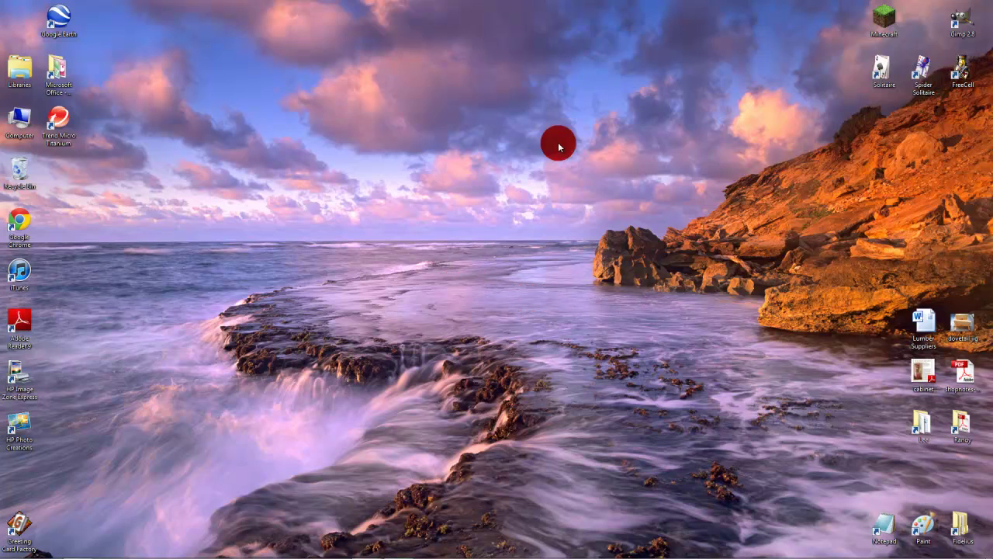
drag(283, 102, 643, 392)
drag(237, 62, 686, 323)
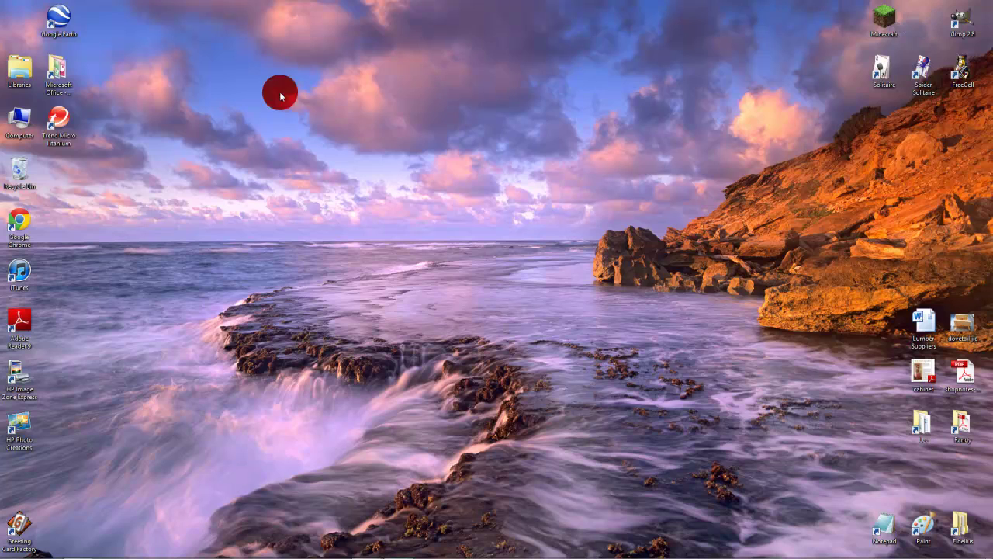
drag(208, 98, 489, 305)
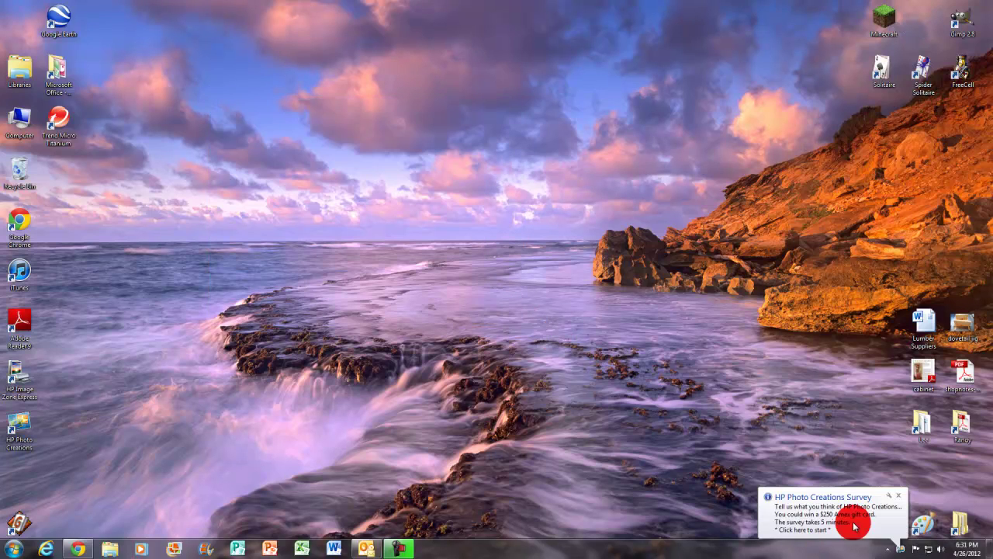
Step: Dismiss the HP Photo Creations Survey notification
click(898, 495)
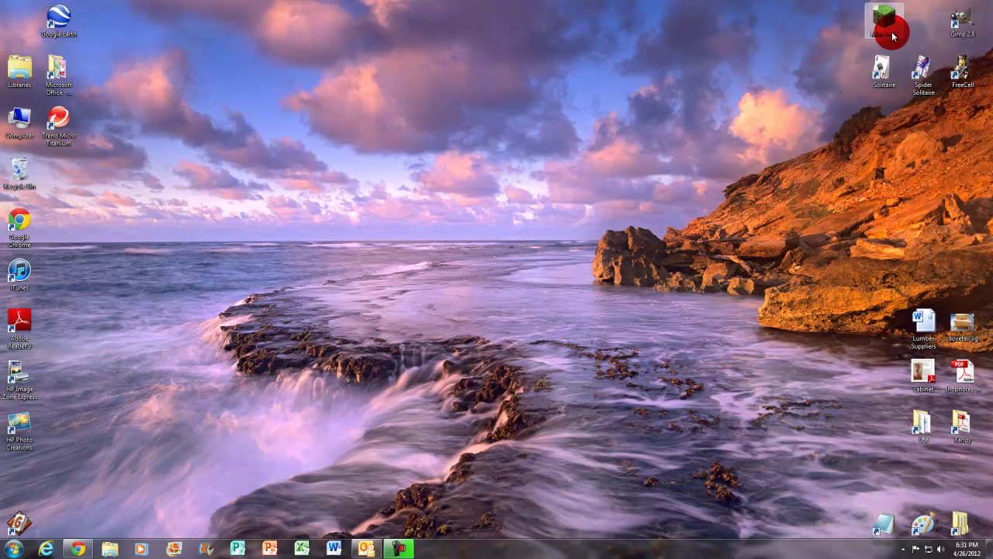
drag(179, 106, 659, 378)
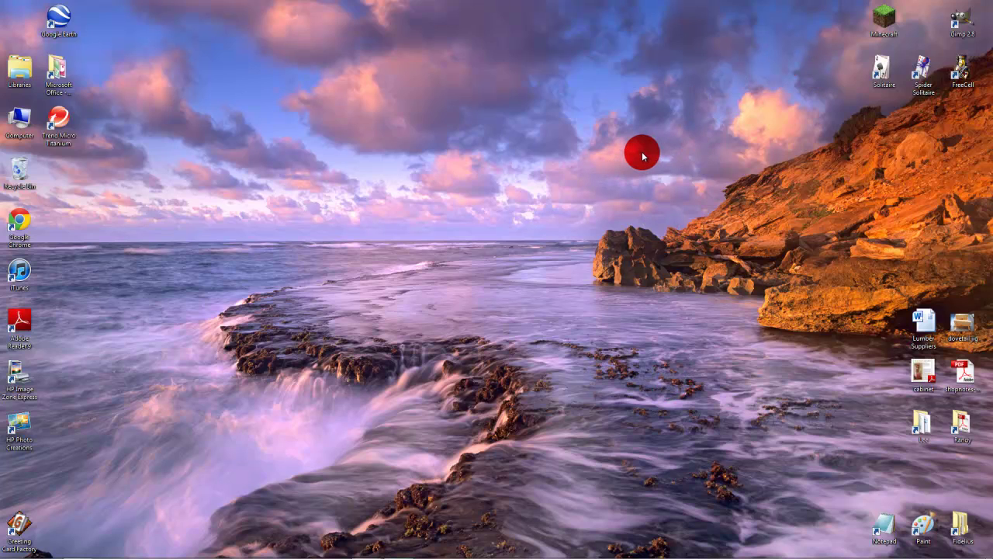
Step: In Chrome, open the bookmarked MCPatcher HD Fix for Minecraft 1.2.5 page and follow its download link to MediaFire
drag(650, 107, 226, 404)
click(78, 549)
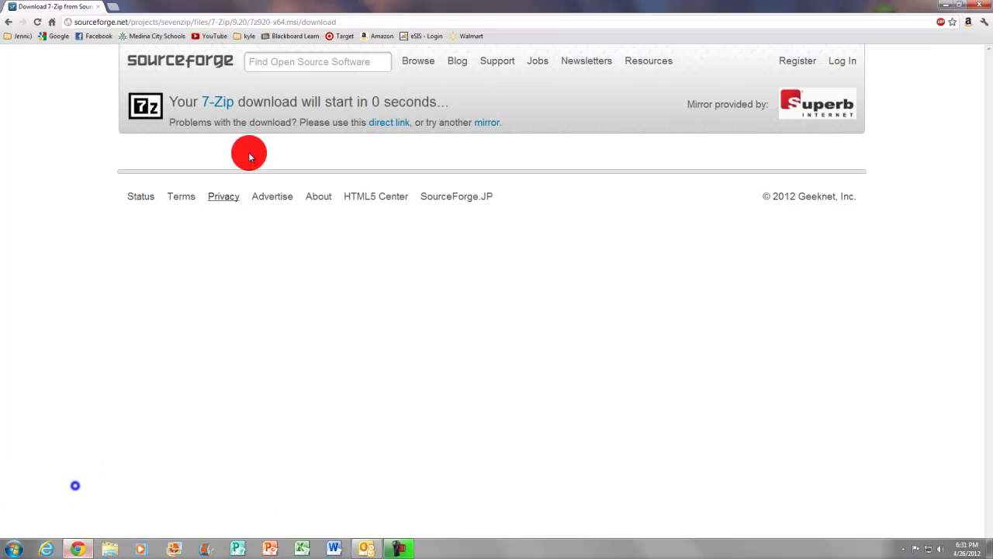
click(249, 36)
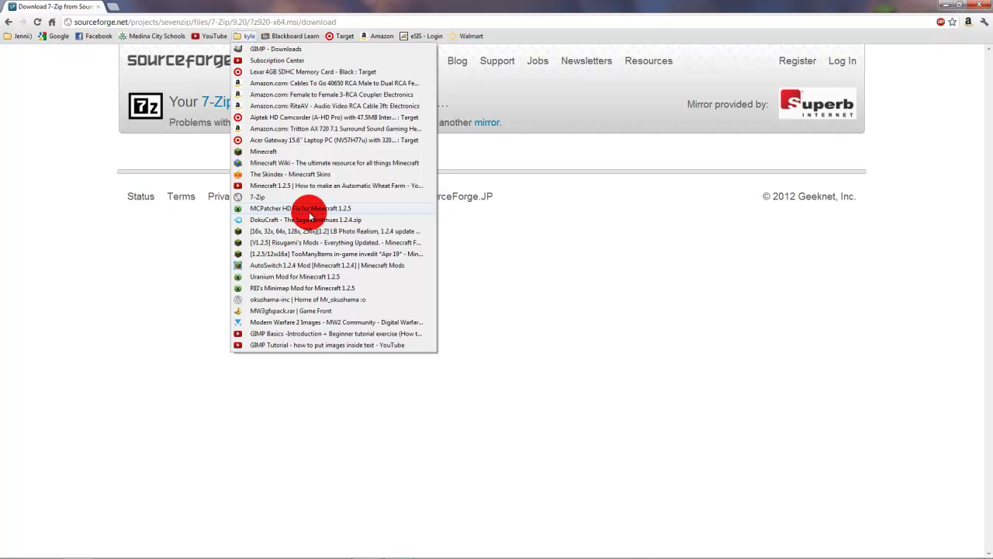
click(302, 207)
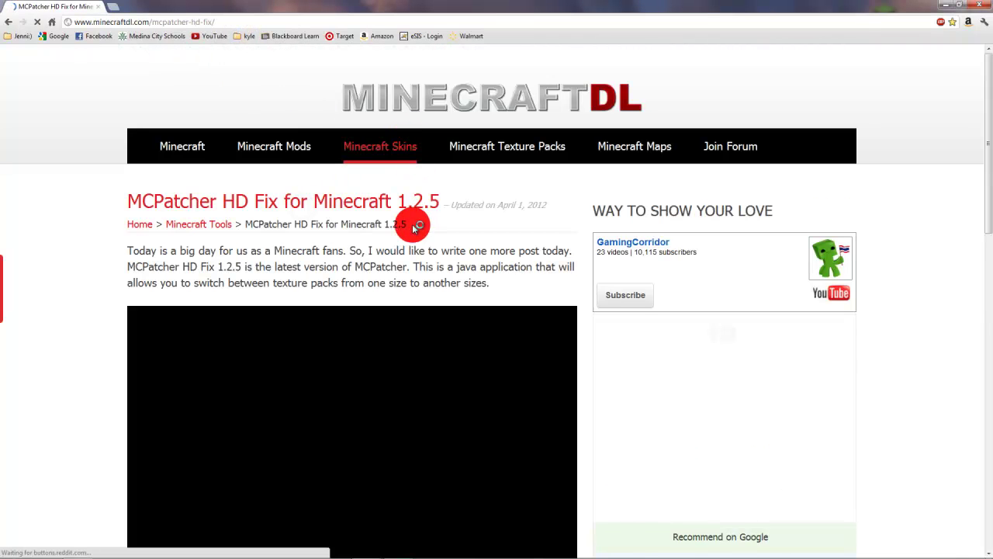
scroll(406, 230, down, 5)
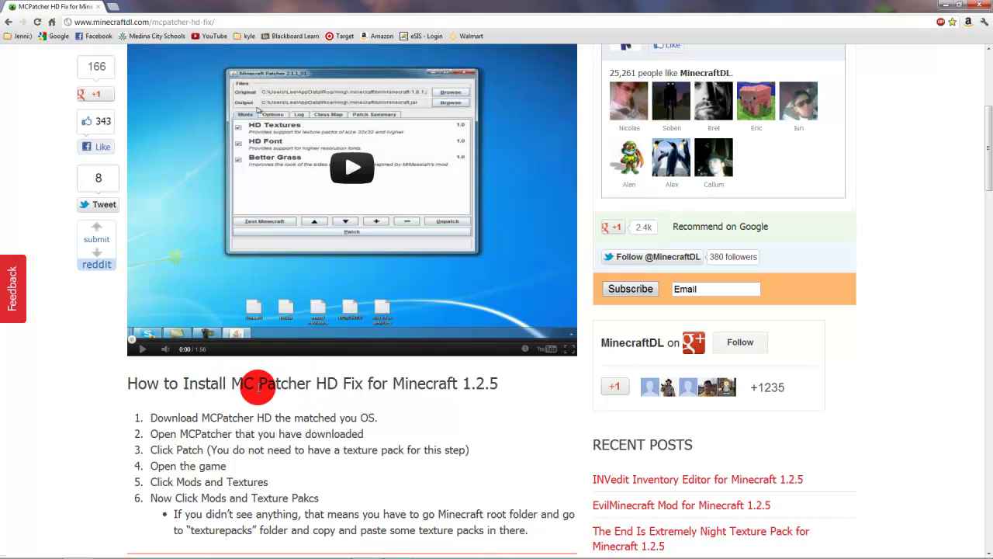
scroll(260, 376, down, 3)
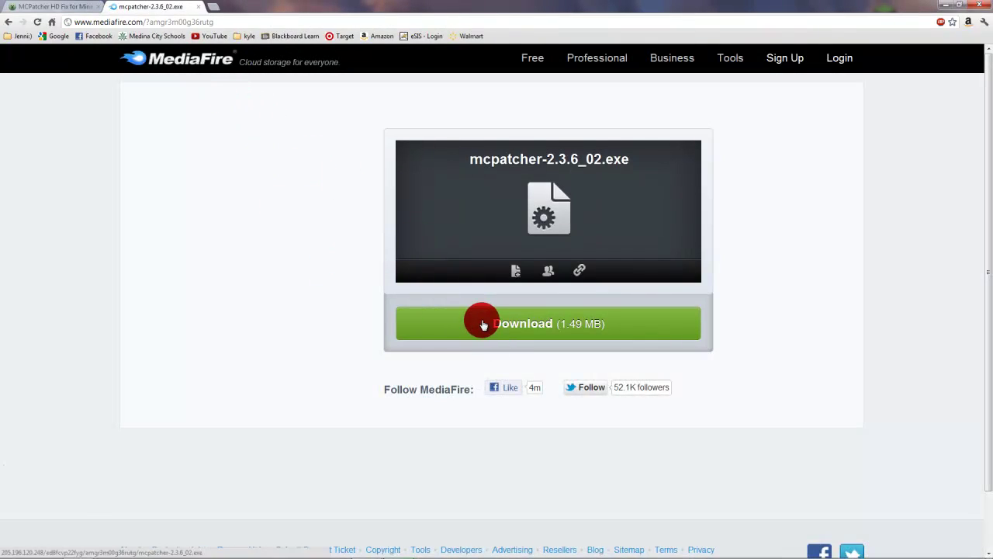
Step: Download mcpatcher-2.3.6_02.exe, run it and minimize the browser
click(476, 318)
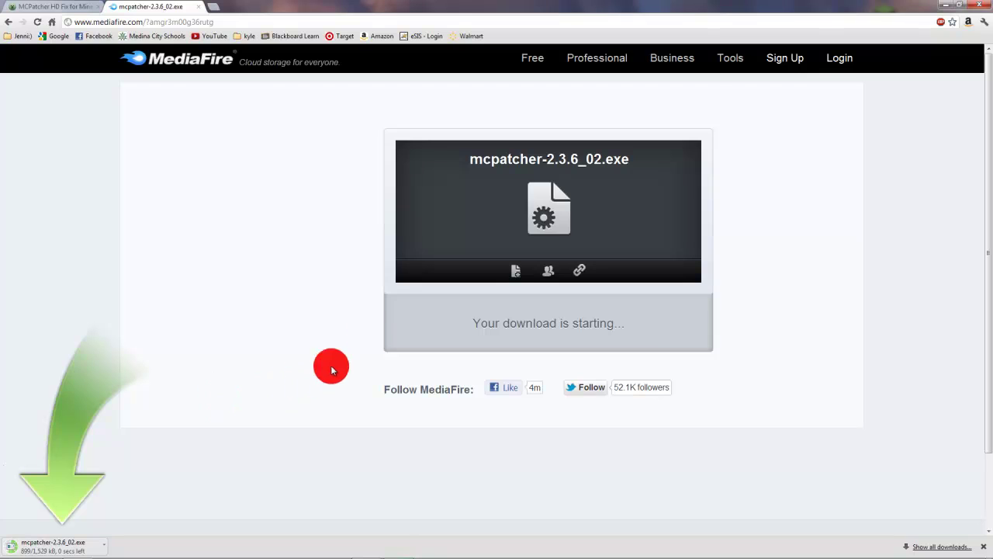
mouse_move(47, 549)
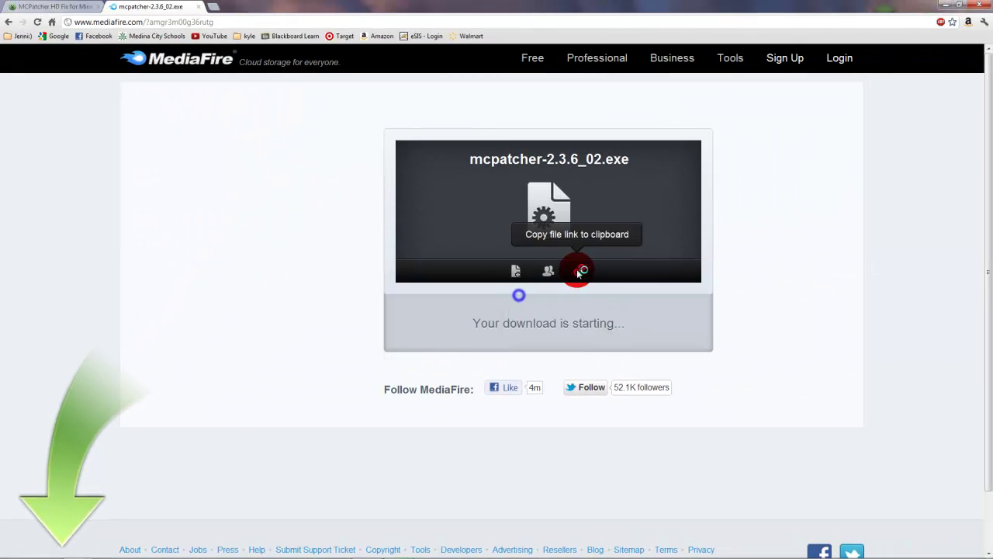
click(945, 5)
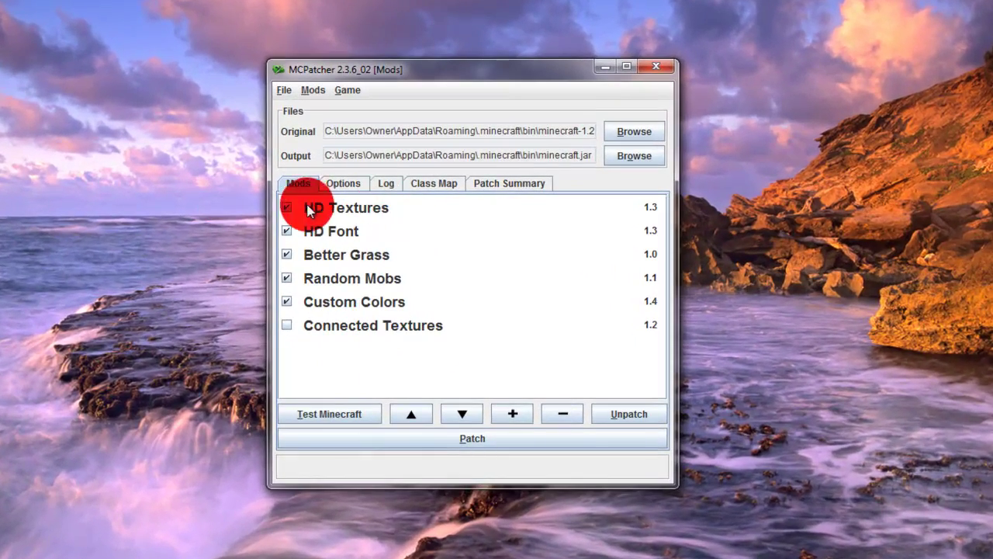
Step: Examine the descriptions of the HD Textures, HD Font, Better Grass, Random Mobs, Custom Colors and Connected Textures mods, and close MCPatcher
click(315, 208)
click(312, 230)
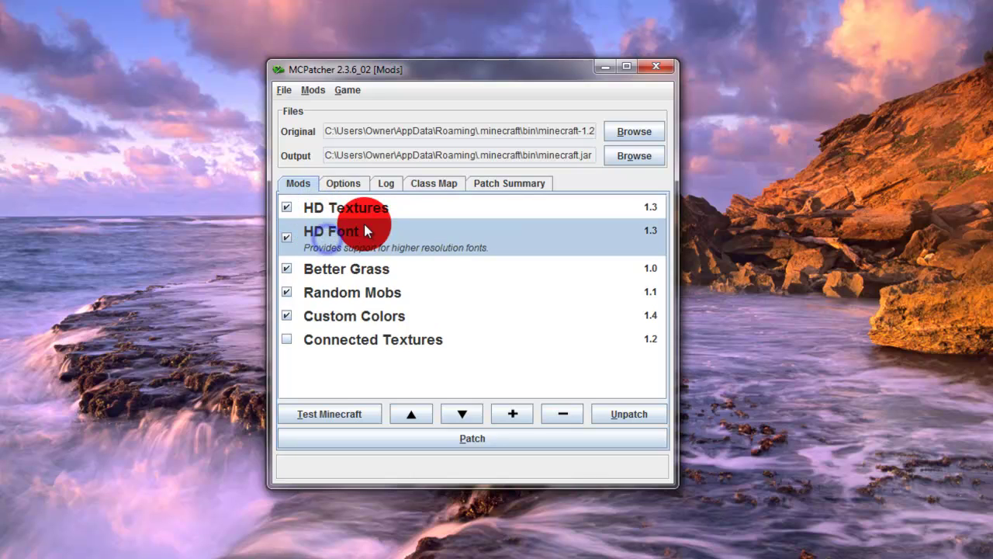
click(352, 208)
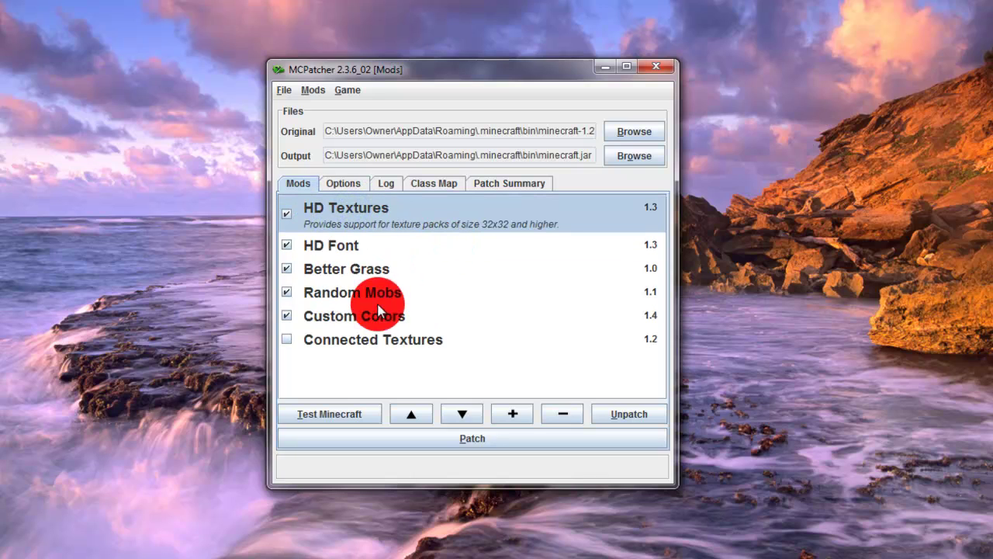
click(344, 324)
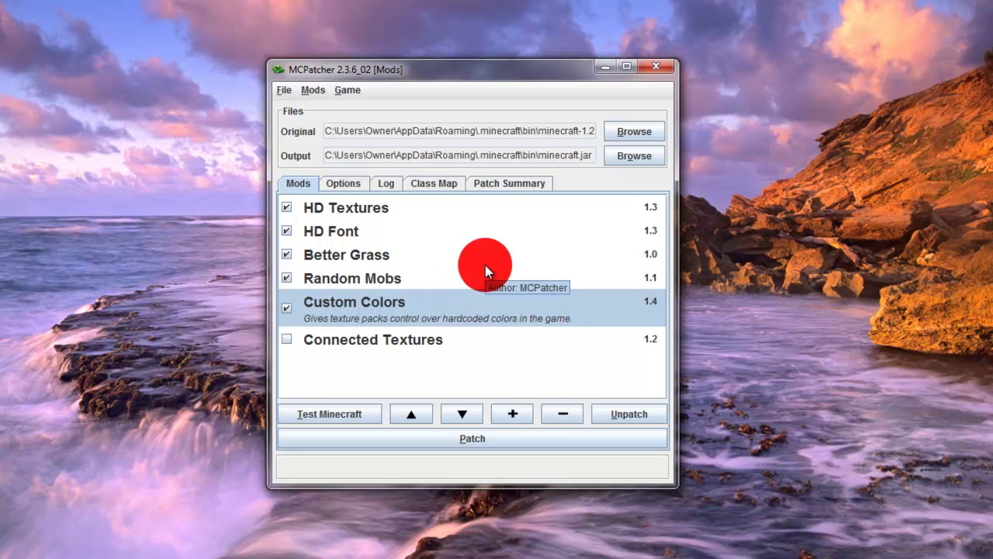
click(315, 279)
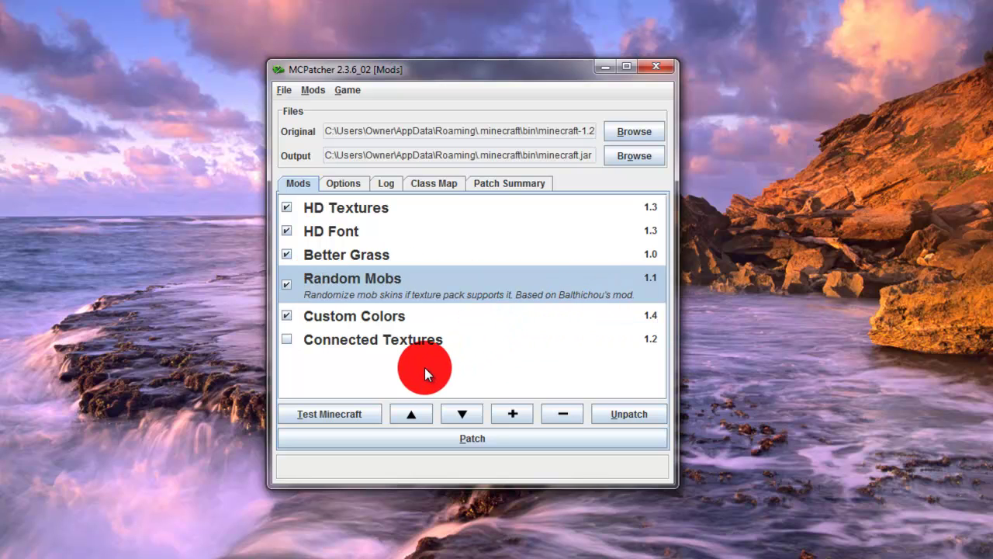
click(355, 263)
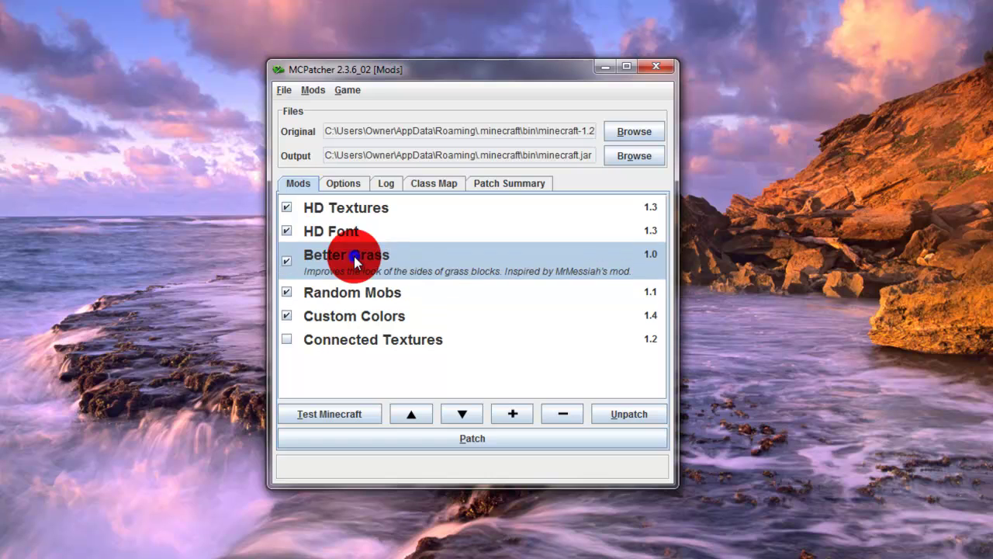
click(348, 343)
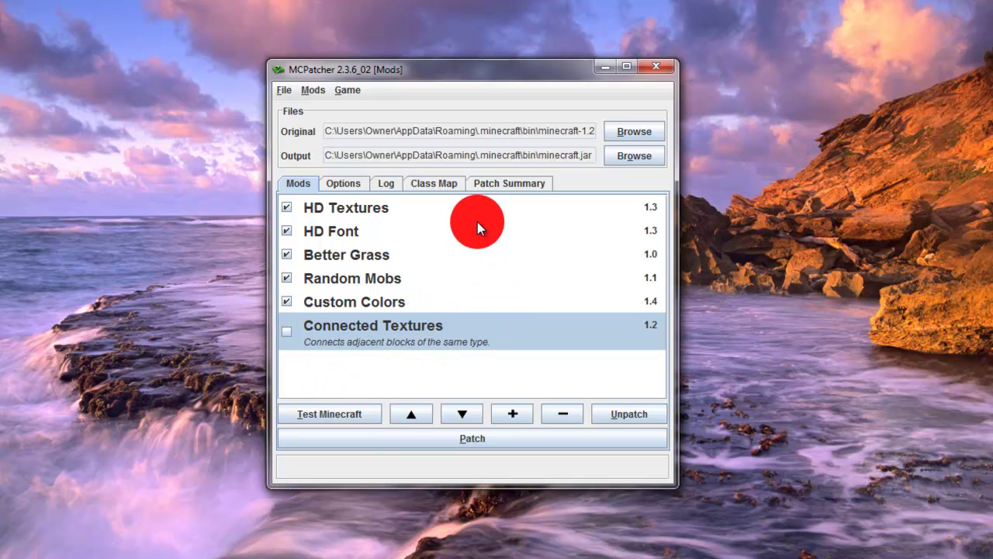
click(345, 257)
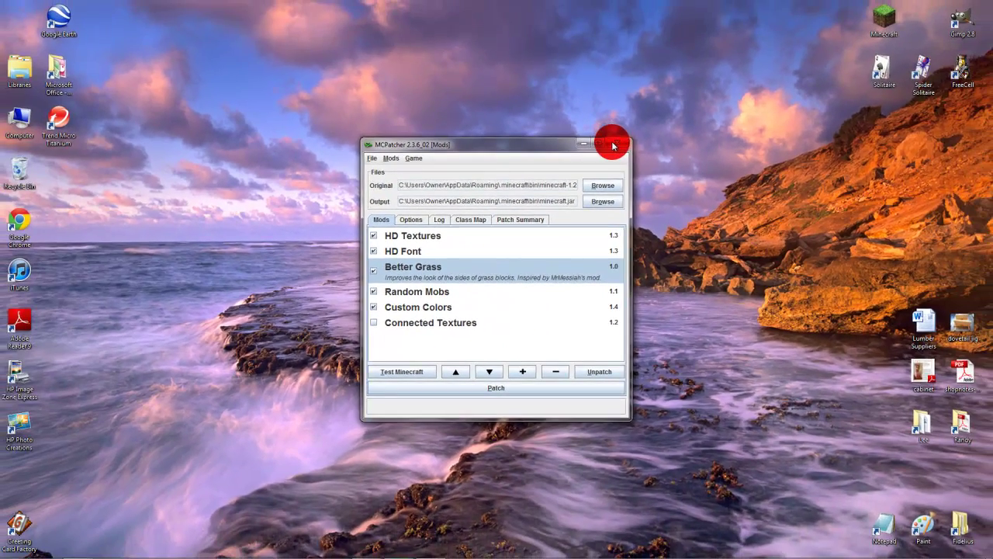
click(618, 138)
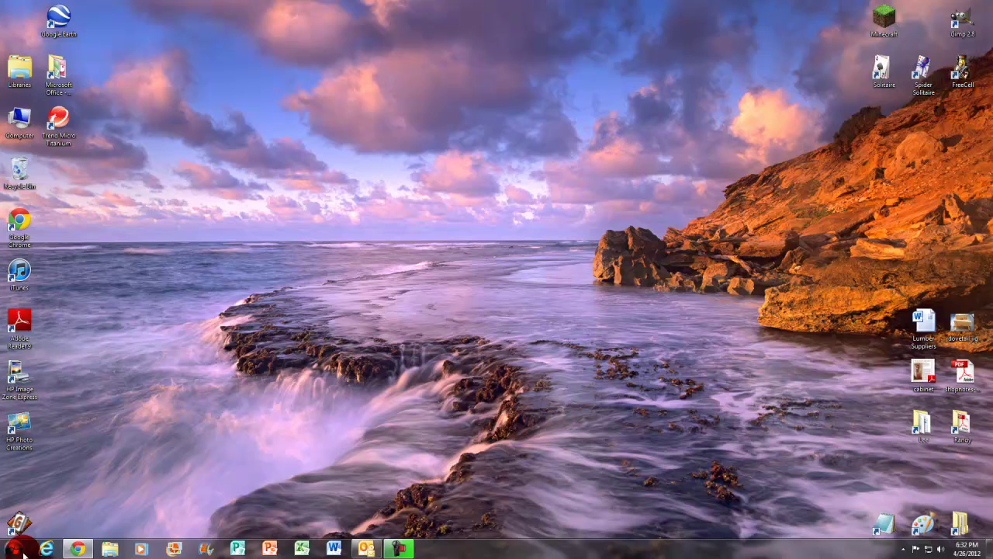
Step: Search the computer for "mcp", move the mcpatcher-2.3.6_02 file to the desktop and place it between Minecraft and Gimp 2.8
click(14, 548)
text(mcp)
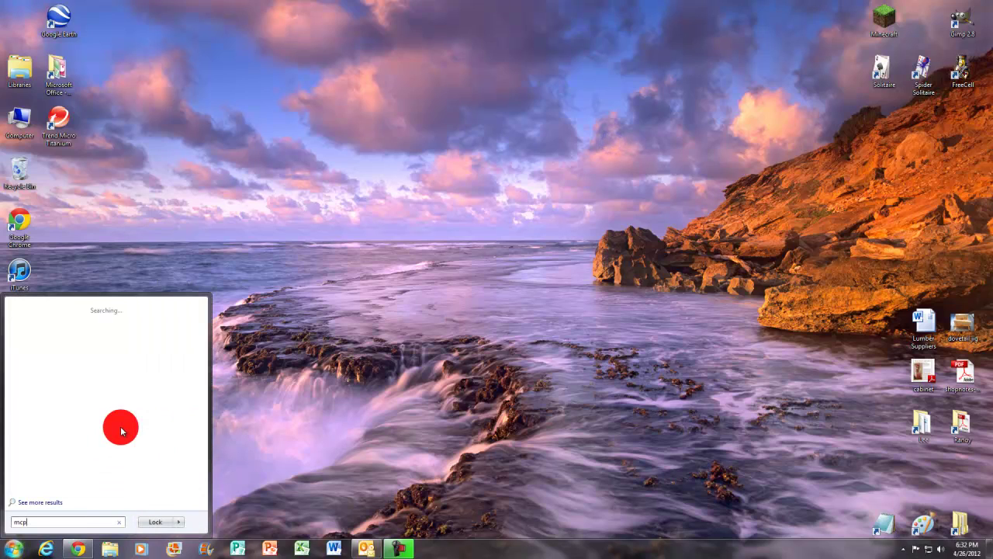
right_click(51, 432)
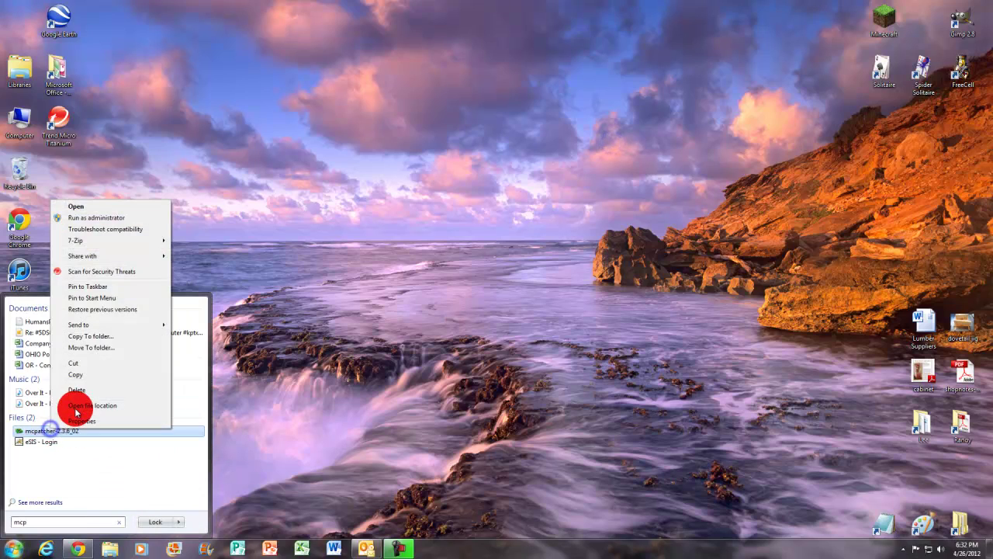
click(83, 344)
click(508, 378)
drag(14, 21, 913, 26)
Step: Rename the mcpatcher desktop file to McPatcher
right_click(917, 33)
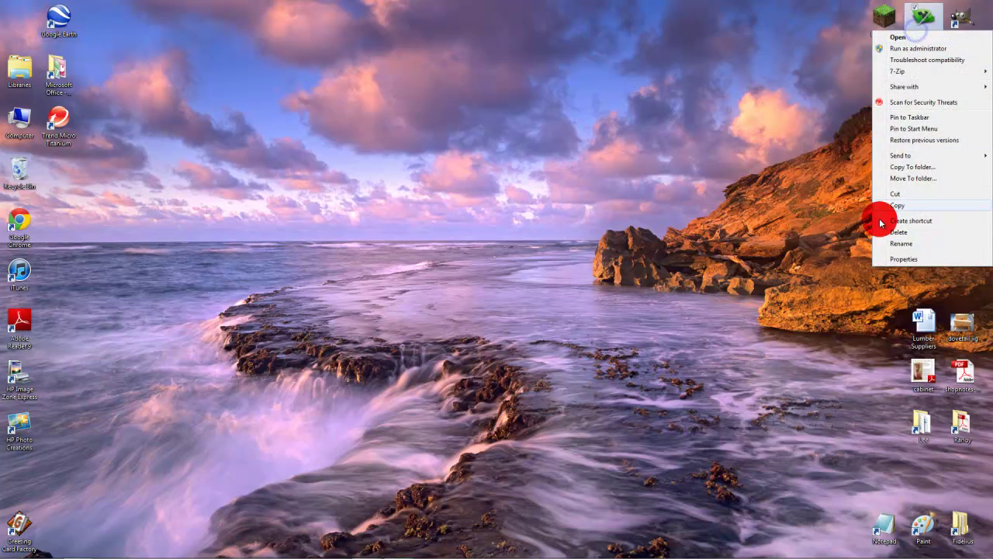
click(900, 243)
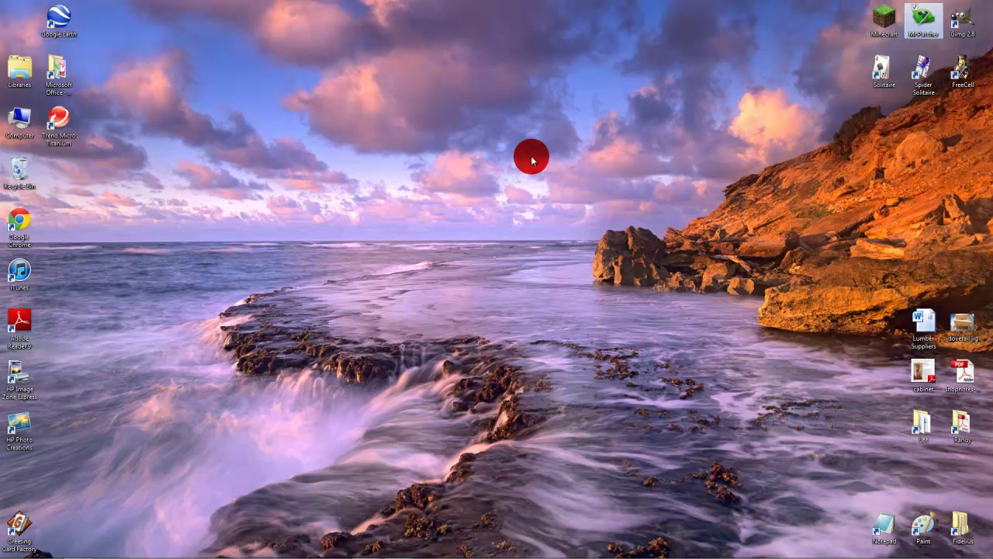
click(819, 60)
Step: Switch to Chrome and open the bookmarked DokuCraft - The Saga Continues 1.2.4.zip page in place of the MCPatcher HD Fix page
click(78, 549)
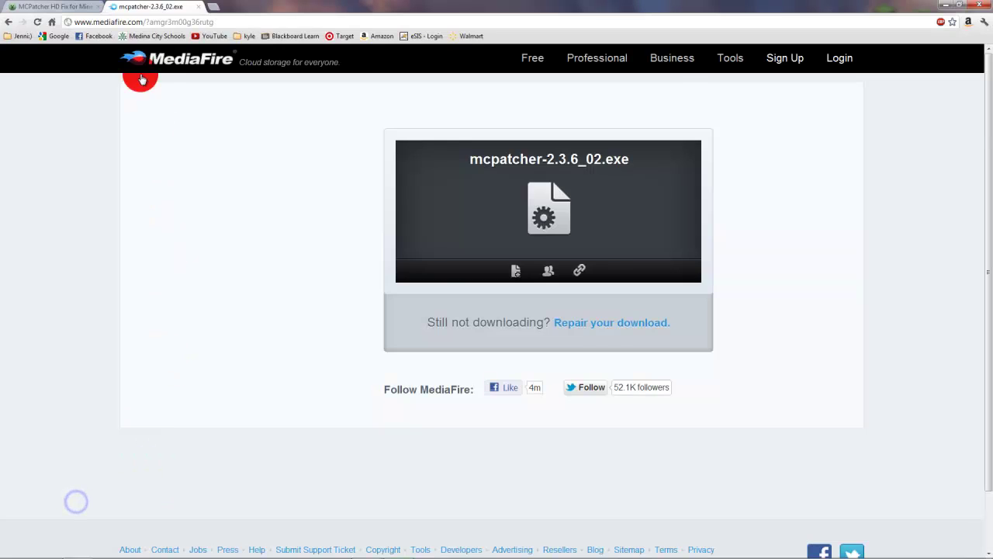
click(54, 8)
click(248, 35)
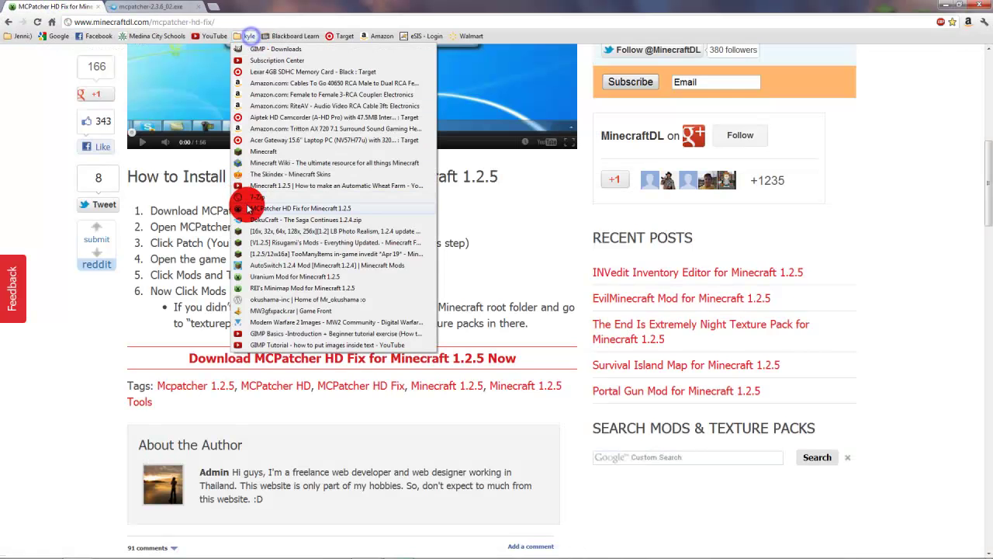
click(260, 220)
Step: Open the bookmarked LB Photo Realism topic in the mcpatcher download tab, and download DokuCraft - The Saga Continues 1.2.4.zip from its own tab
click(155, 7)
click(247, 35)
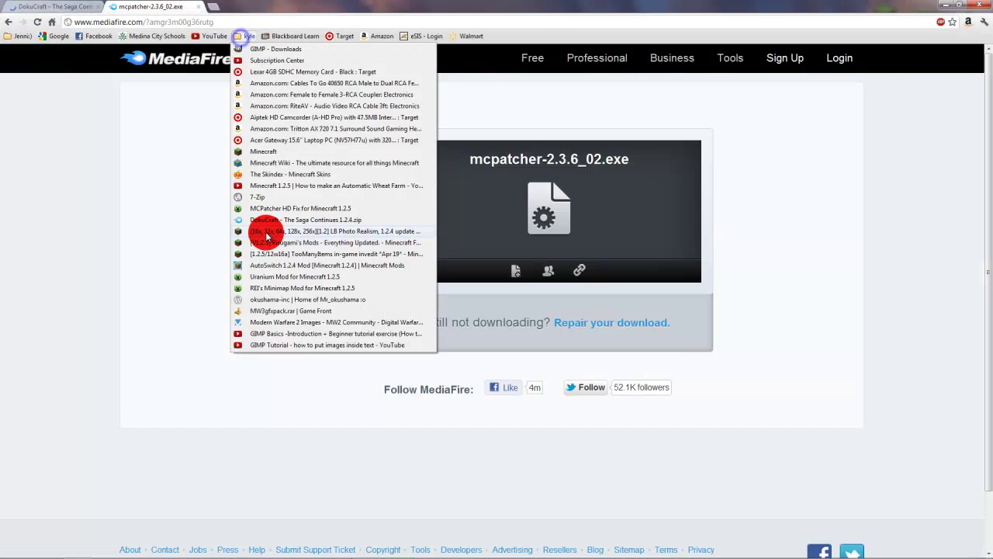
click(266, 232)
click(87, 7)
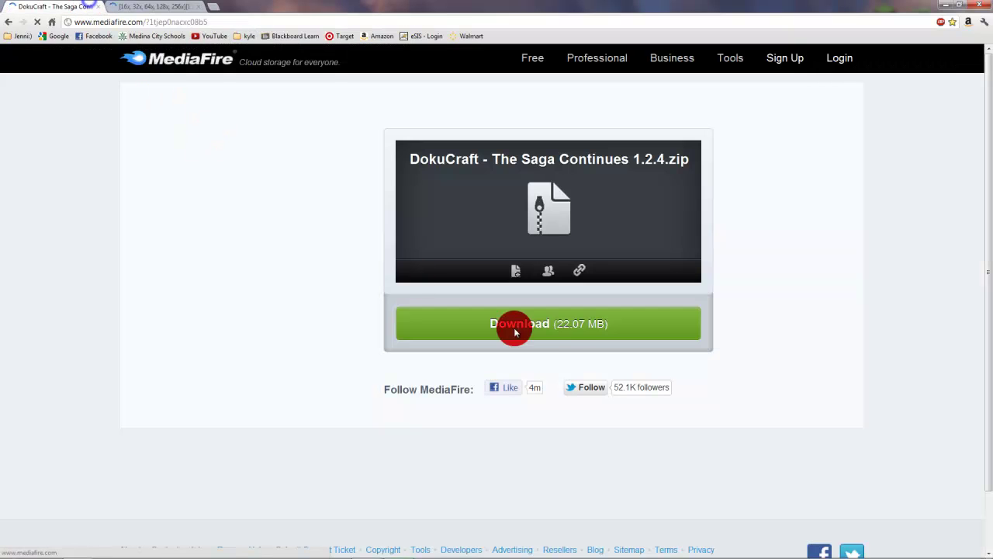
click(546, 335)
Step: Examine the 64x64, 128x128 and 256x256 download options in the LB Photo Realism forum topic
click(159, 7)
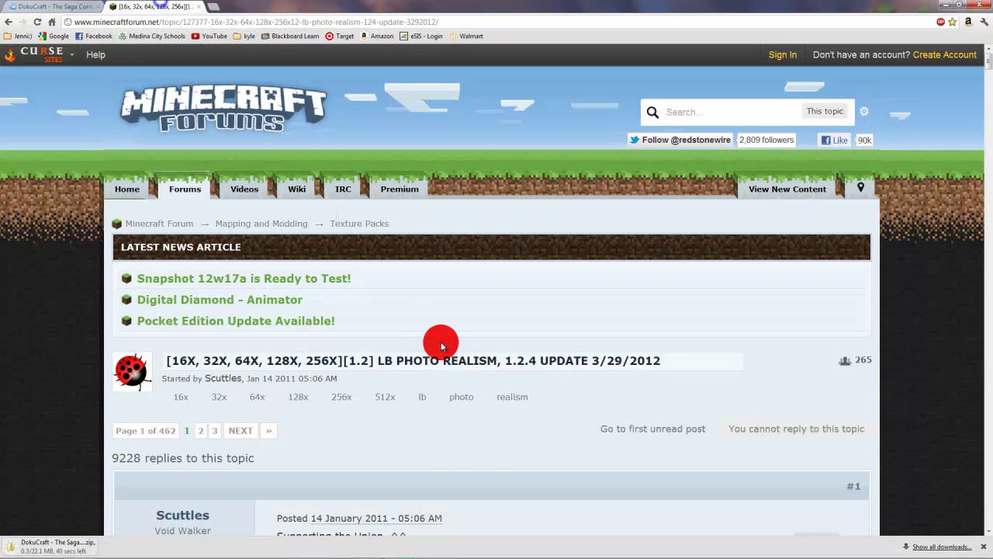
scroll(440, 343, down, 3)
scroll(440, 346, down, 20)
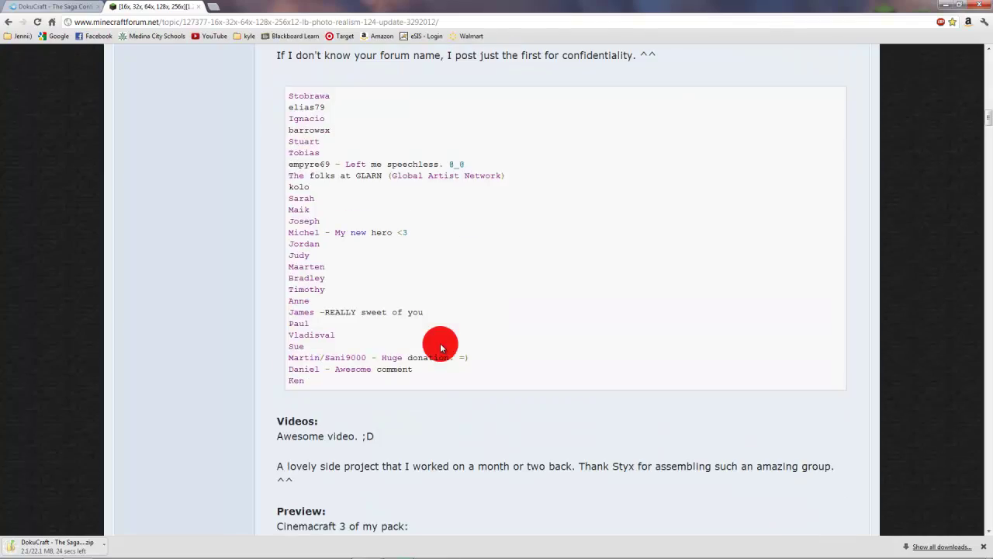
scroll(440, 347, down, 12)
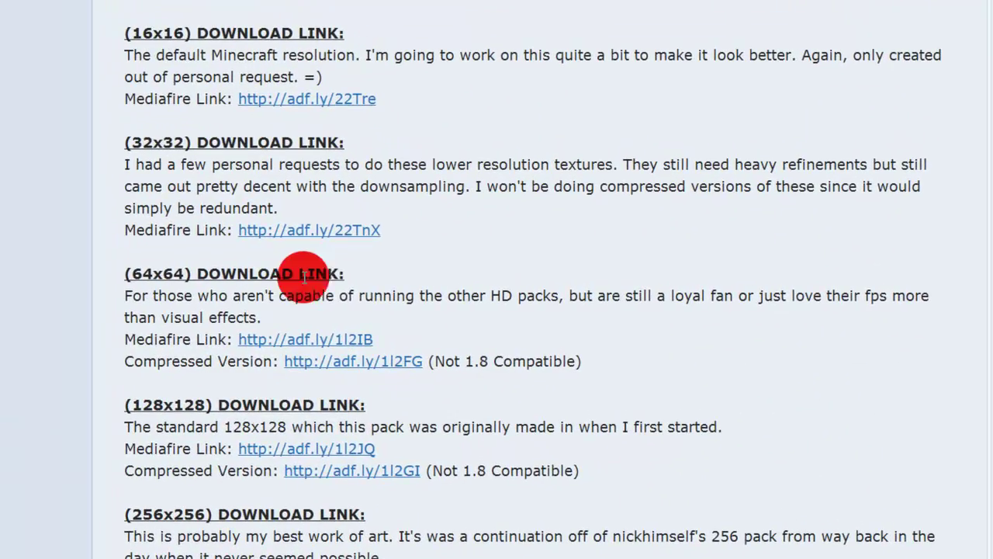
drag(346, 273, 109, 275)
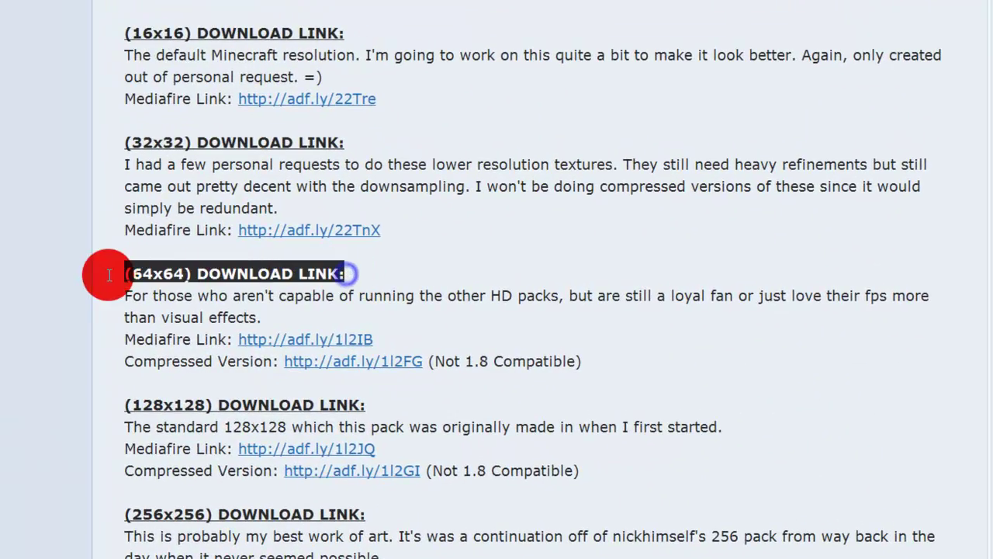
click(370, 404)
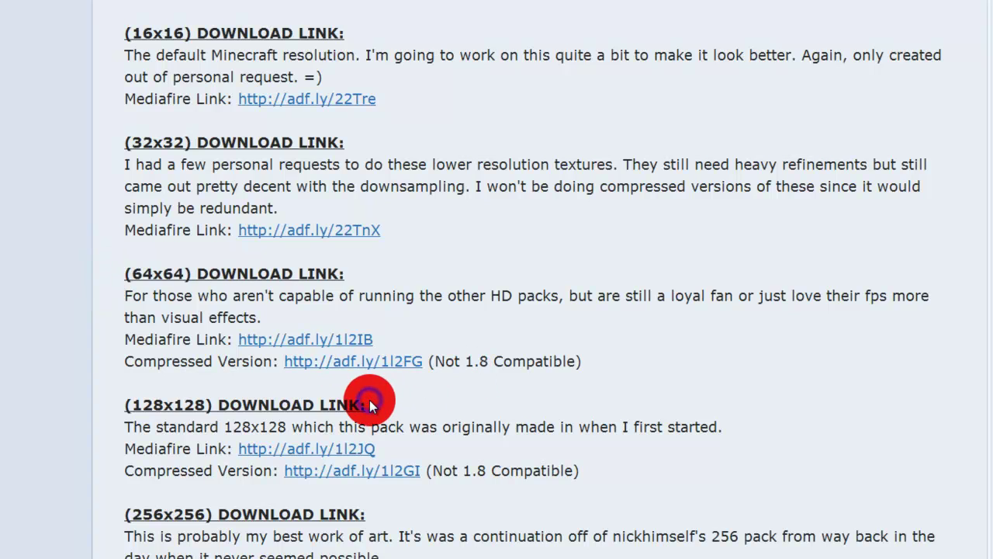
drag(366, 404, 138, 409)
click(120, 521)
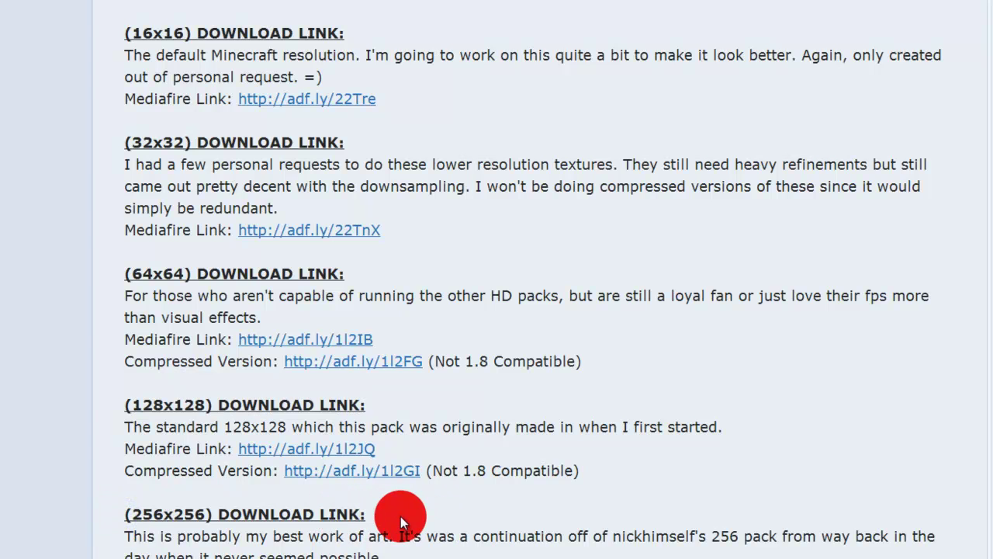
scroll(365, 511, down, 2)
scroll(354, 512, up, 1)
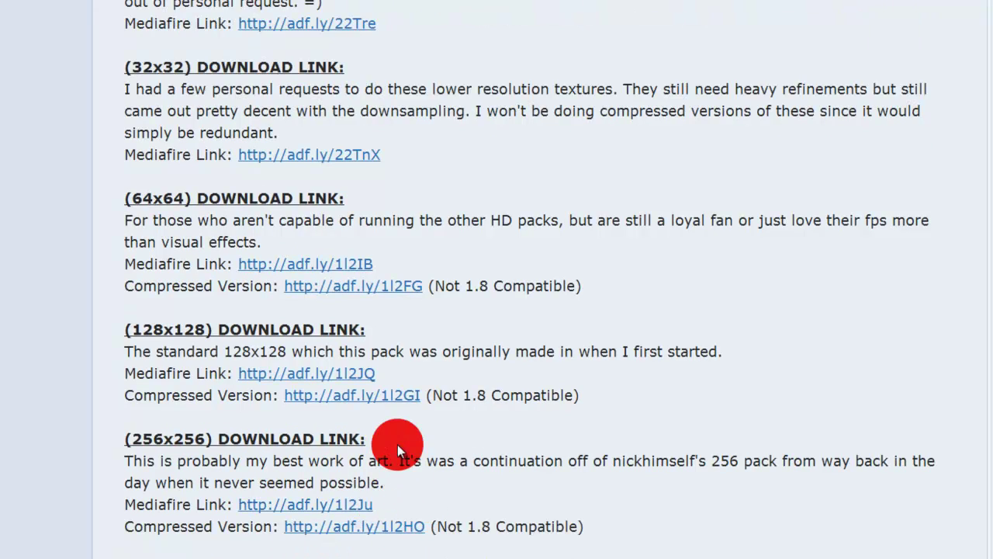
drag(370, 327, 100, 328)
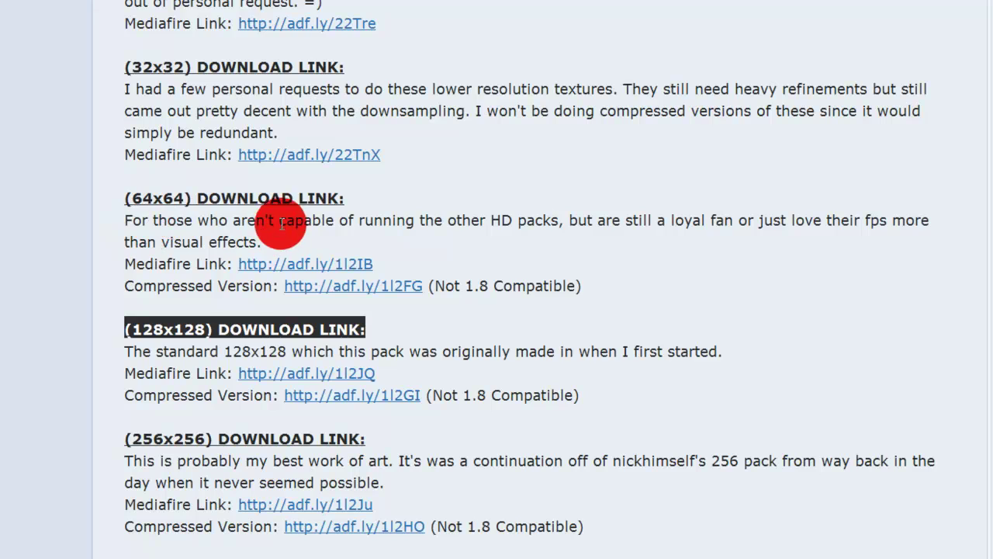
click(368, 172)
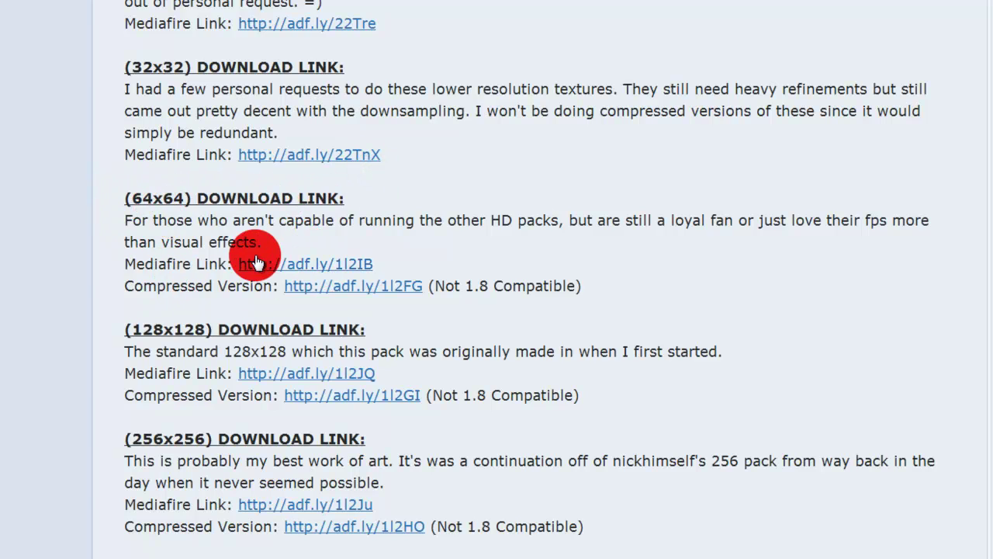
Step: Download LB Photo Realism x64 7.8.2.zip through the uncompressed 64x64 Mediafire link, skipping the ad page, and open the downloaded archive
click(282, 263)
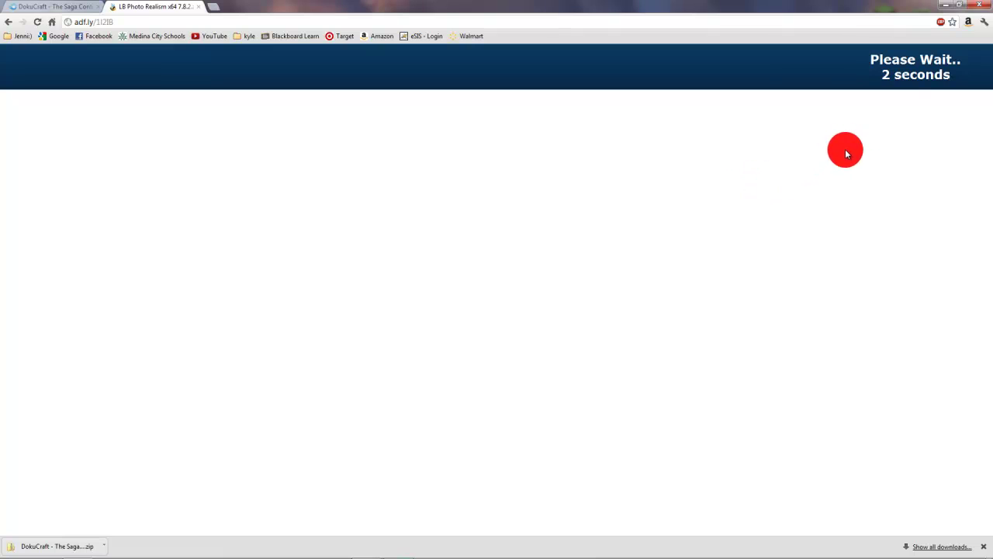
click(898, 70)
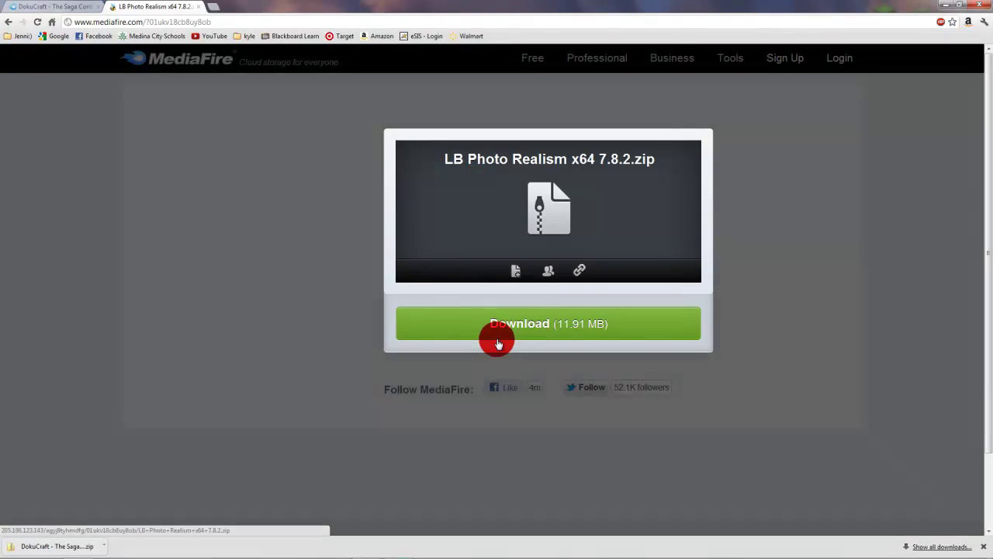
click(494, 334)
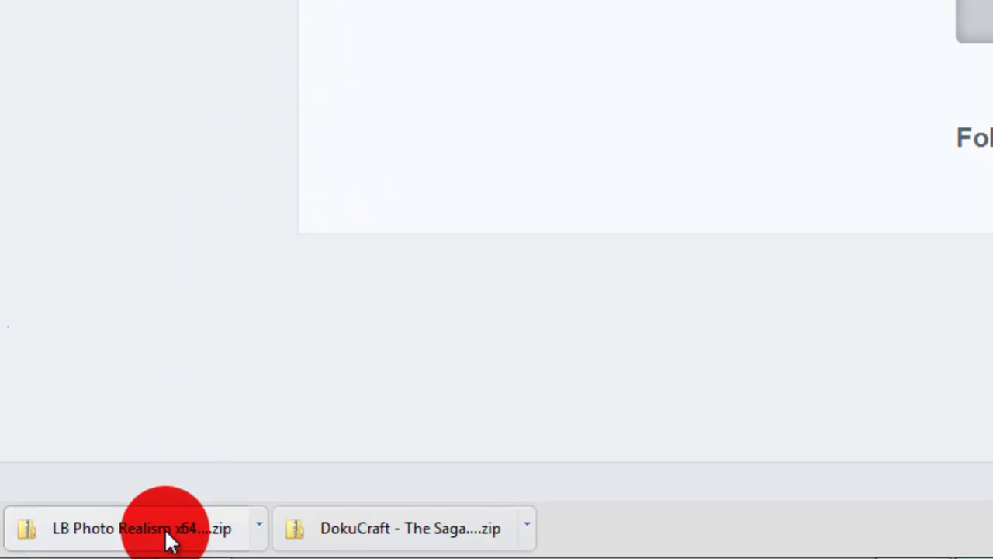
click(166, 538)
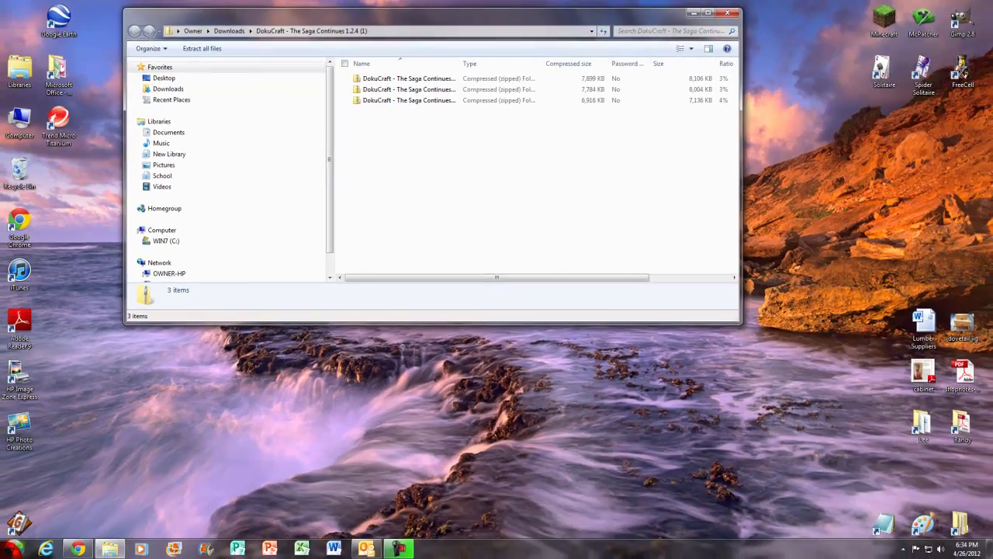
Step: Go to the %appdata% folder and open the texturepacks folder inside .minecraft
click(13, 543)
text(%appdata%)
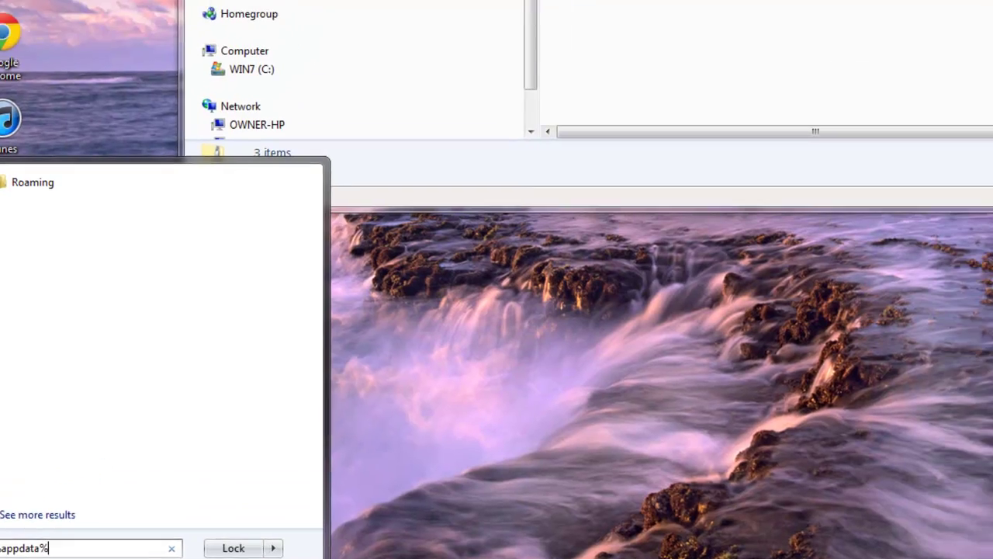
key(Return)
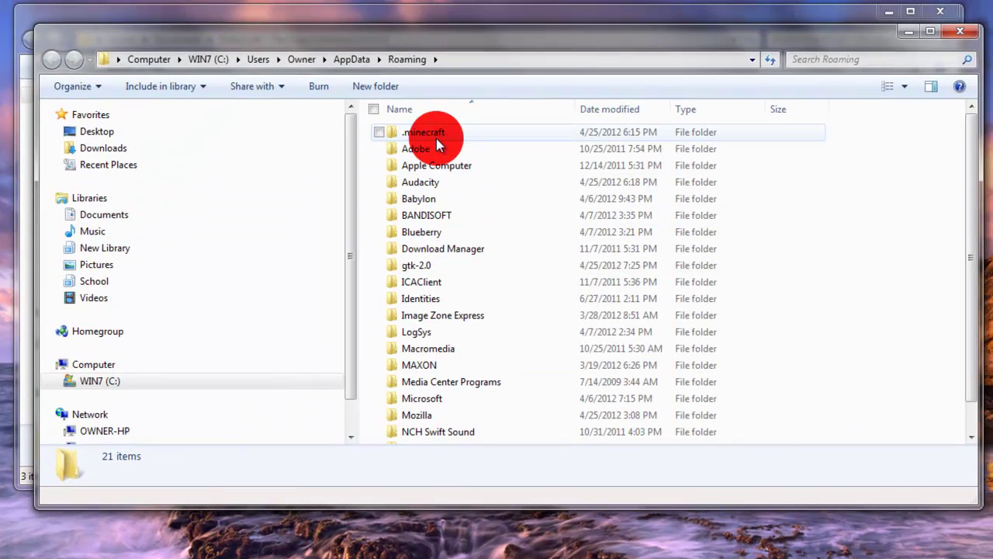
double_click(436, 138)
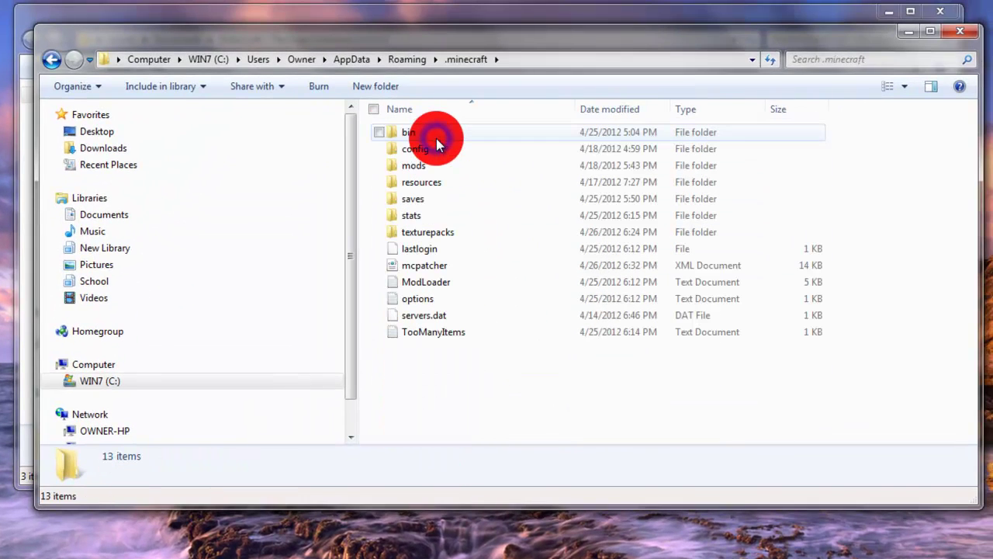
double_click(437, 231)
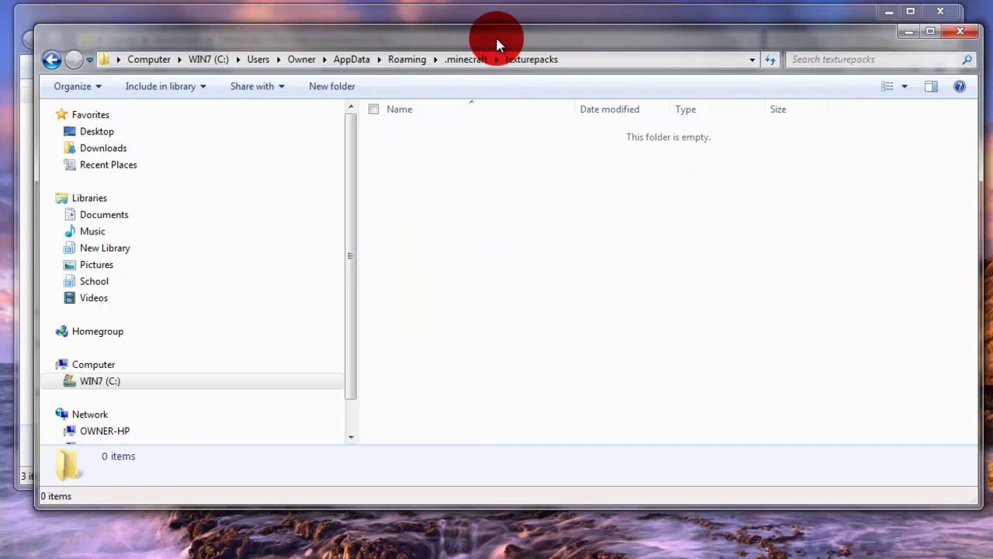
Step: Copy all three DokuCraft zip files from the open DokuCraft - The Saga Continues 1.2.4 archive into the texturepacks folder
drag(499, 40, 497, 294)
click(435, 146)
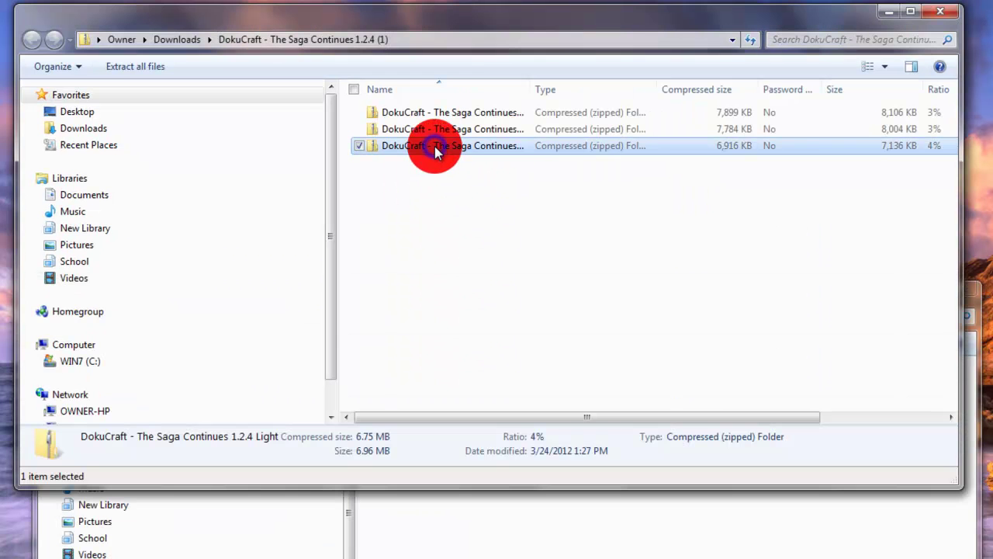
key(ctrl+a)
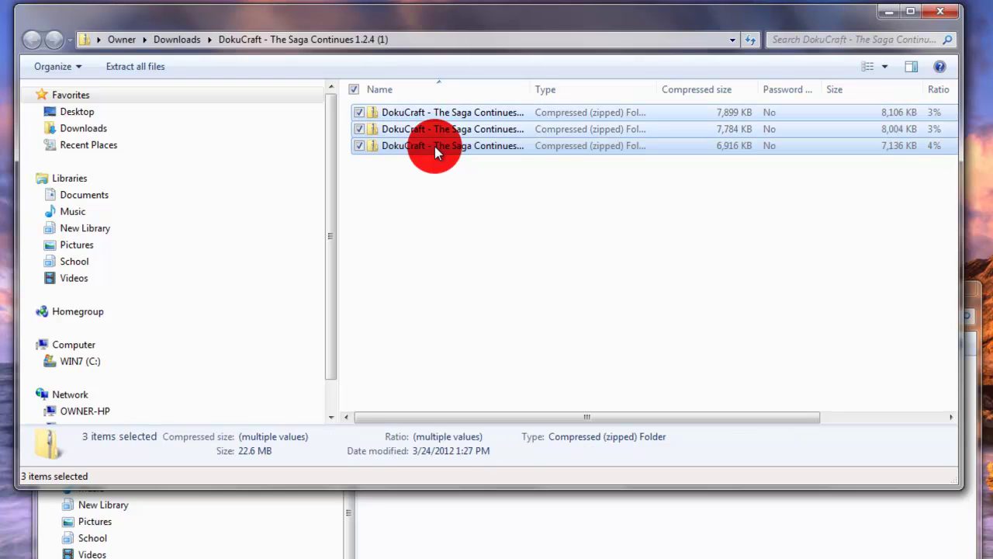
click(474, 202)
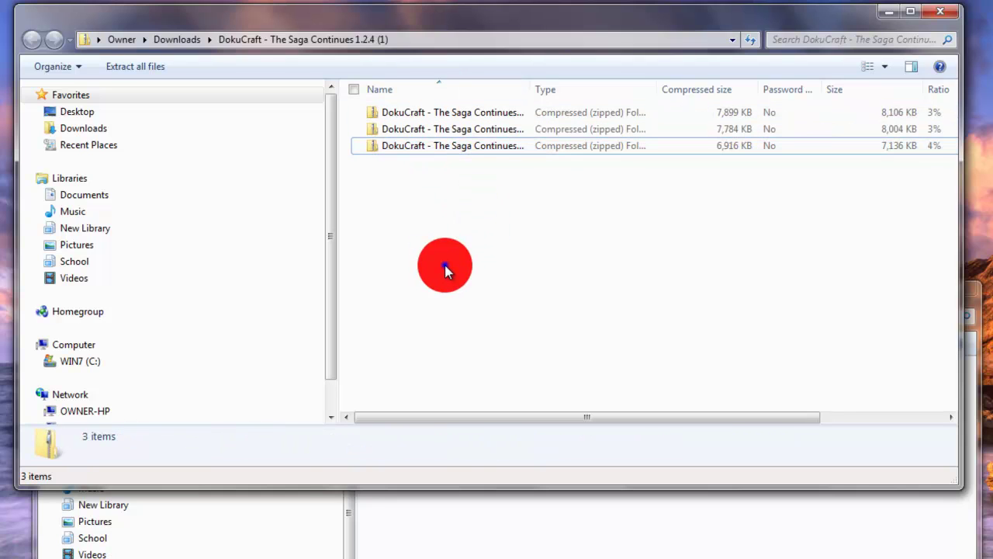
drag(444, 268, 526, 473)
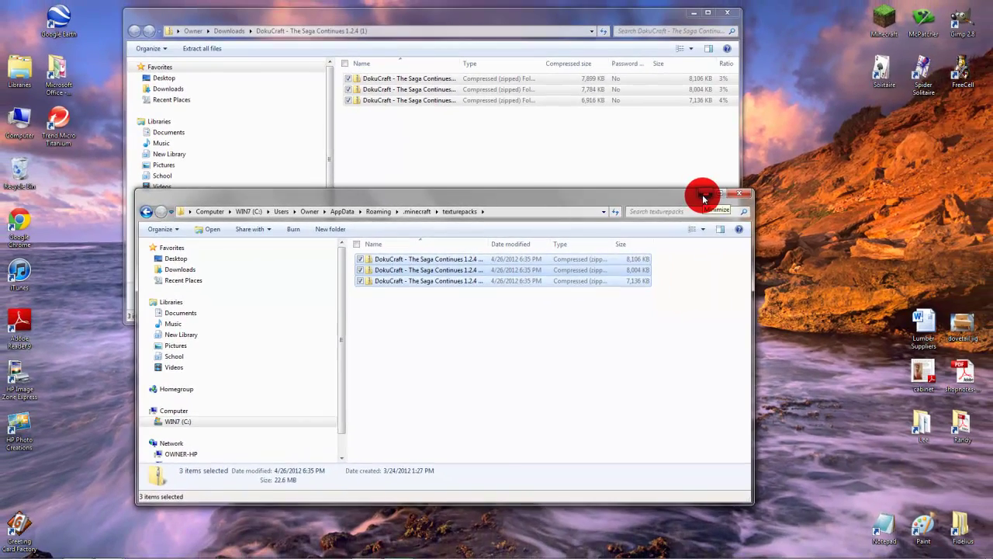
Step: Rename the three zip files in the texturepacks folder as DokuCraft Dark, DokuCraft High and DokuCraft Light
click(704, 195)
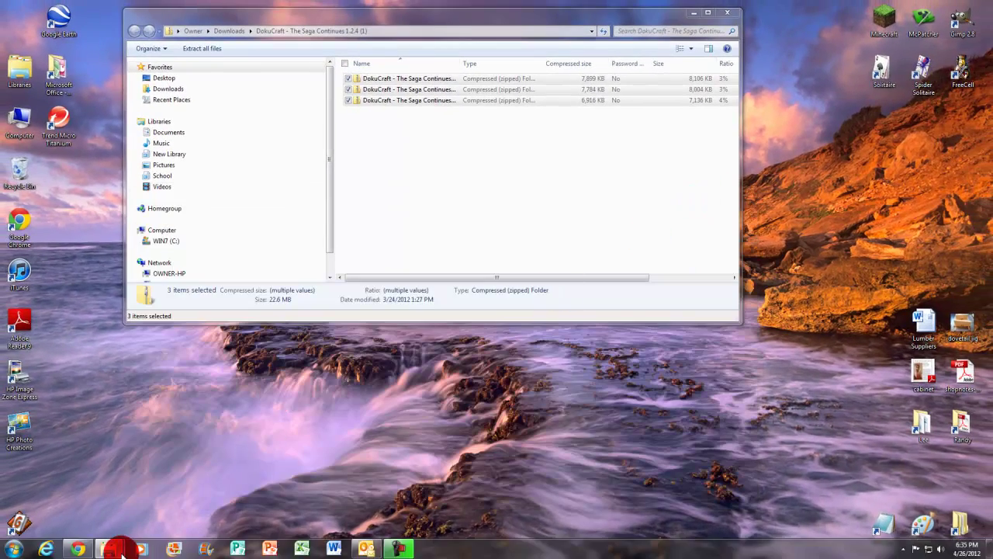
mouse_move(120, 549)
click(148, 488)
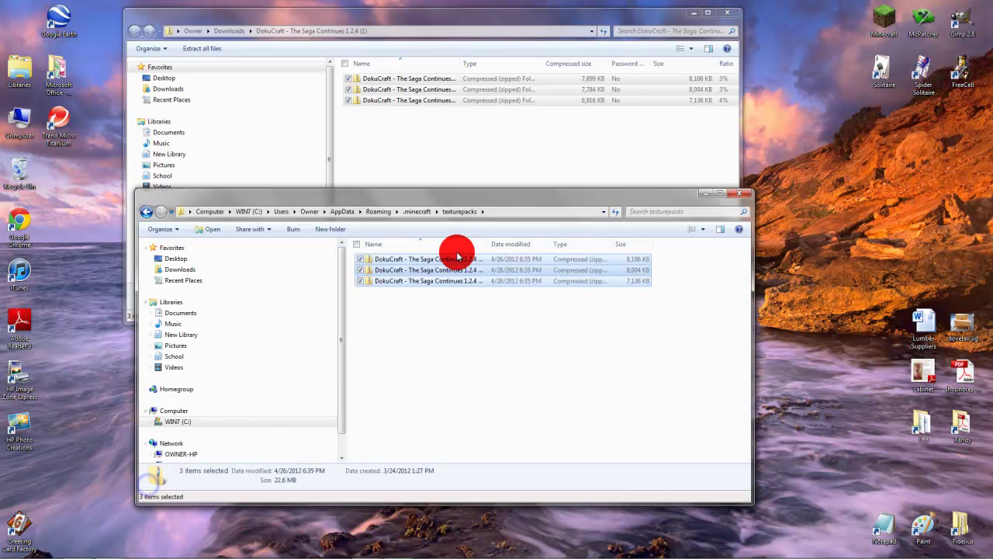
right_click(453, 259)
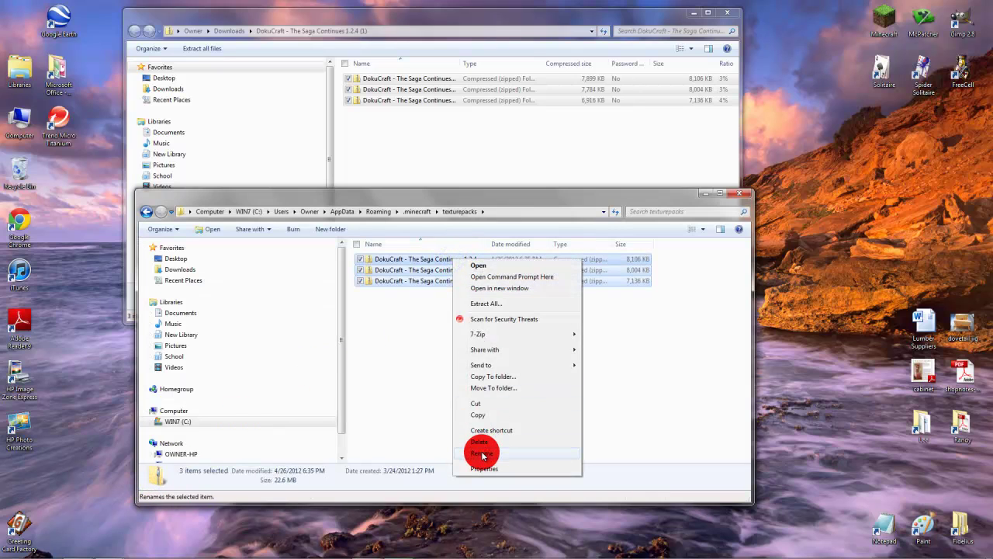
click(388, 353)
click(422, 260)
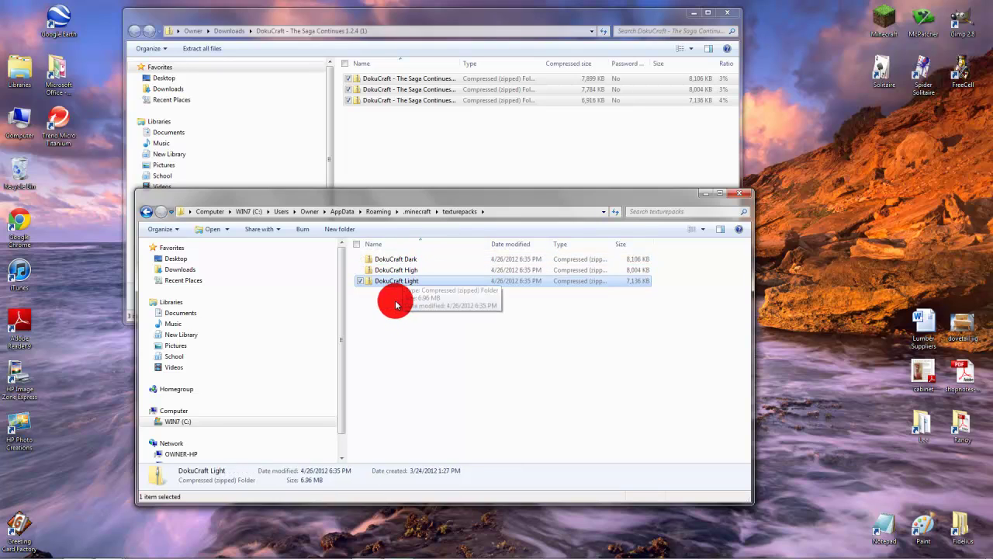
Step: Minimize the texturepacks window, and close the DokuCraft archive window and the Chrome window
click(737, 198)
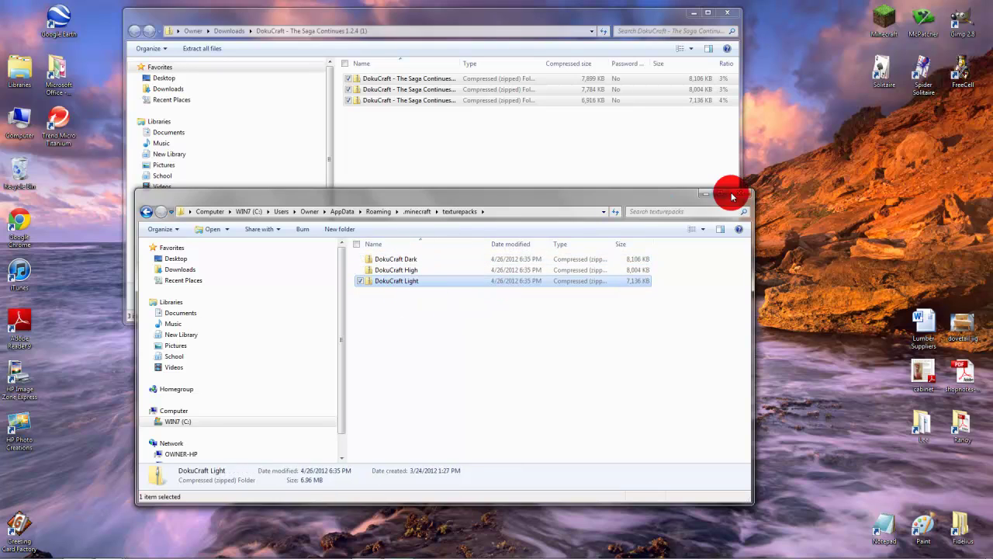
click(707, 198)
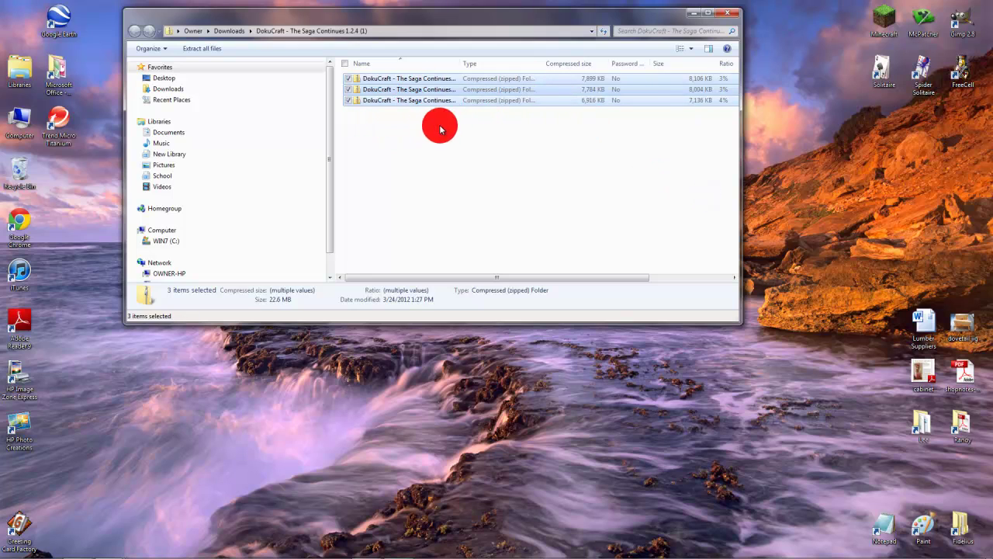
click(727, 16)
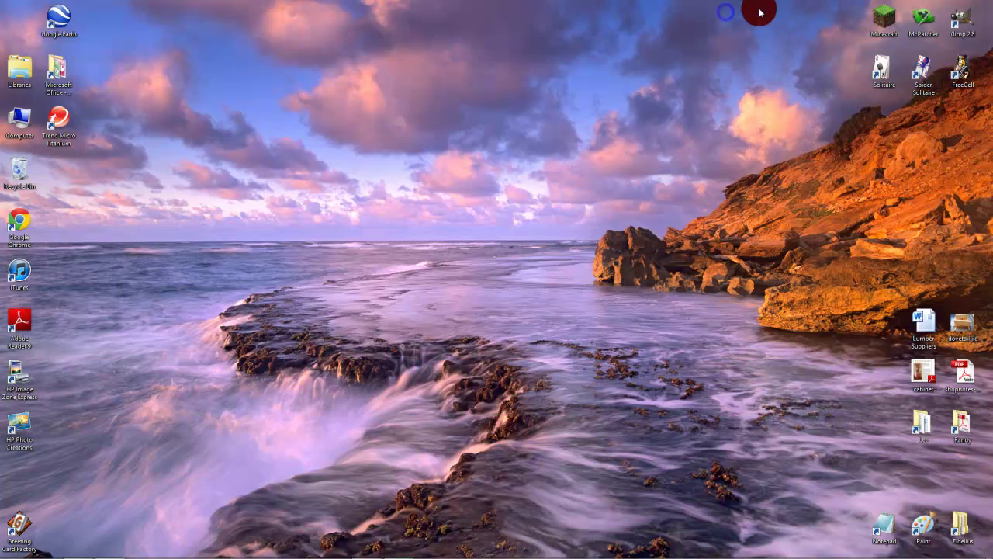
mouse_move(71, 548)
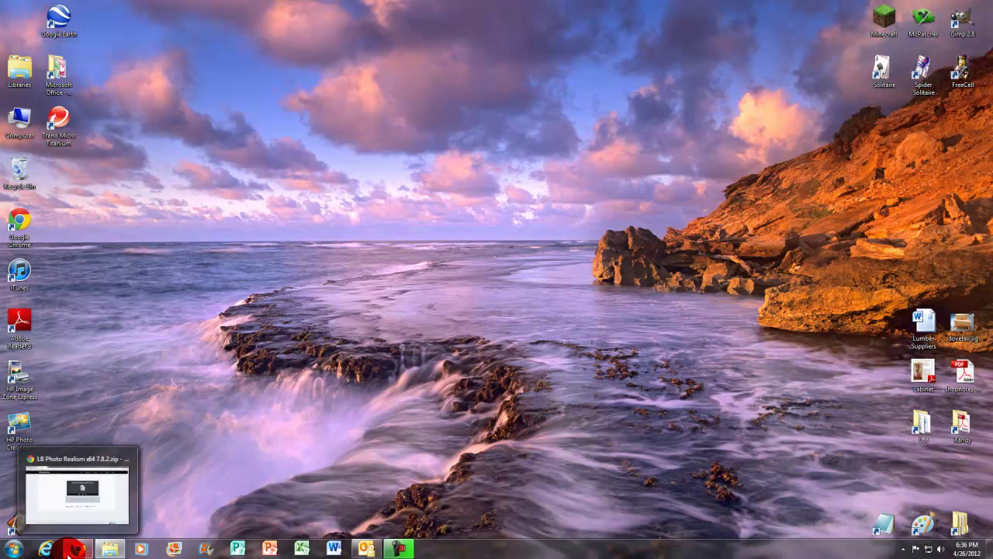
click(67, 499)
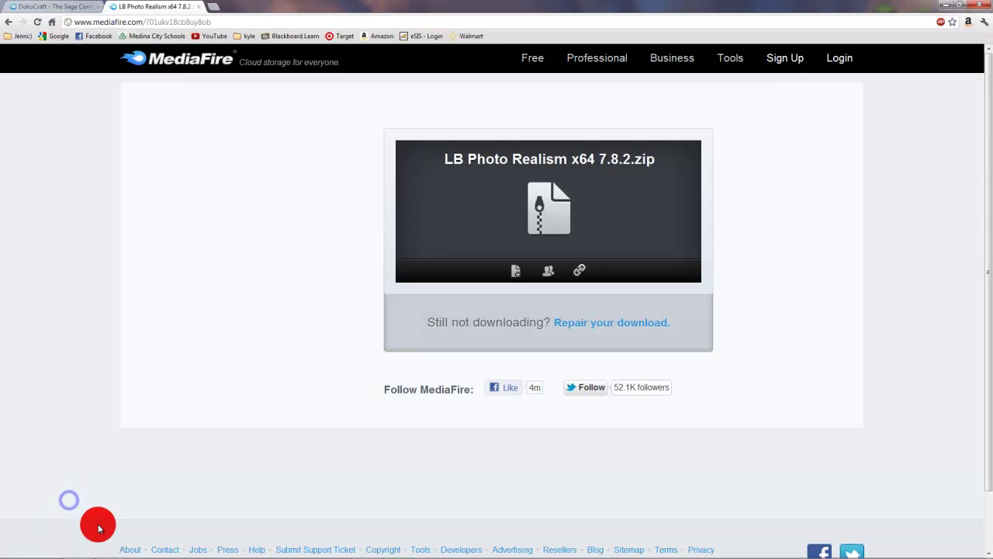
click(980, 6)
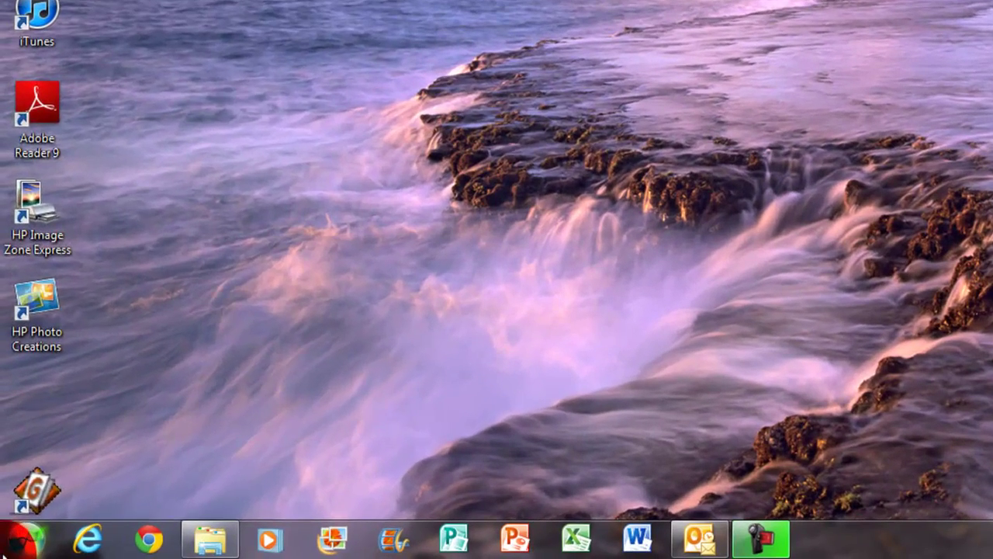
Step: Search the computer for "lb" and move the LB Photo Realism x64 7.8.2 (1) file to the Desktop
click(16, 542)
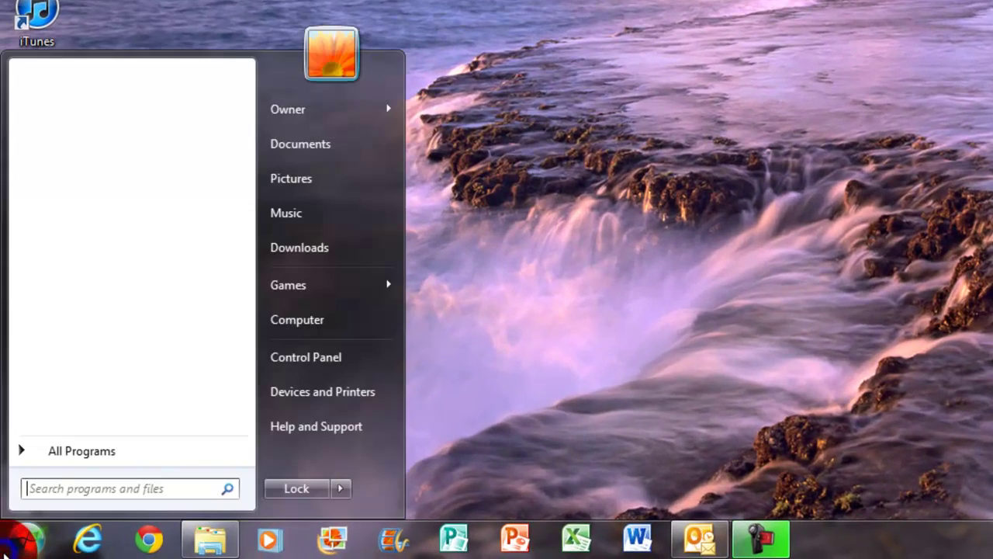
text(lb)
click(43, 423)
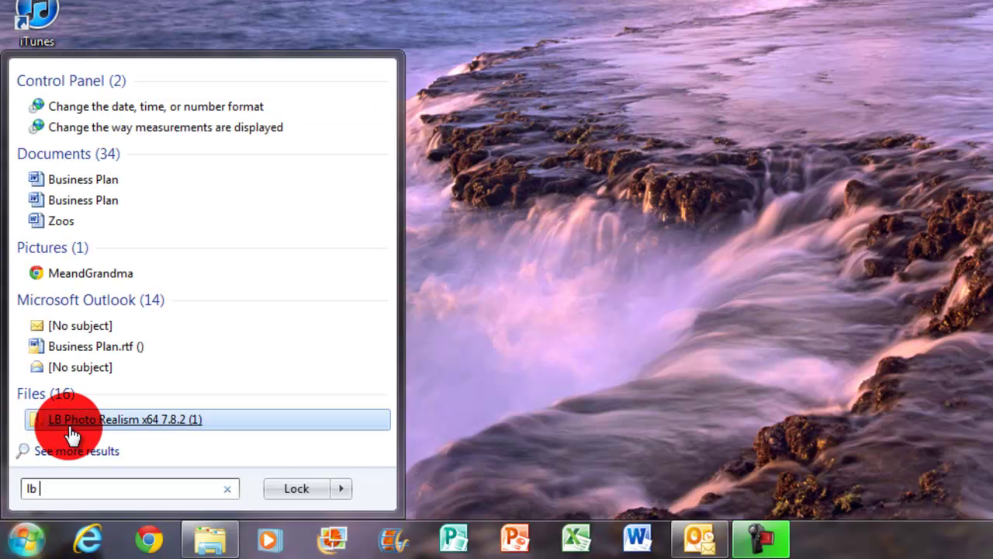
right_click(86, 422)
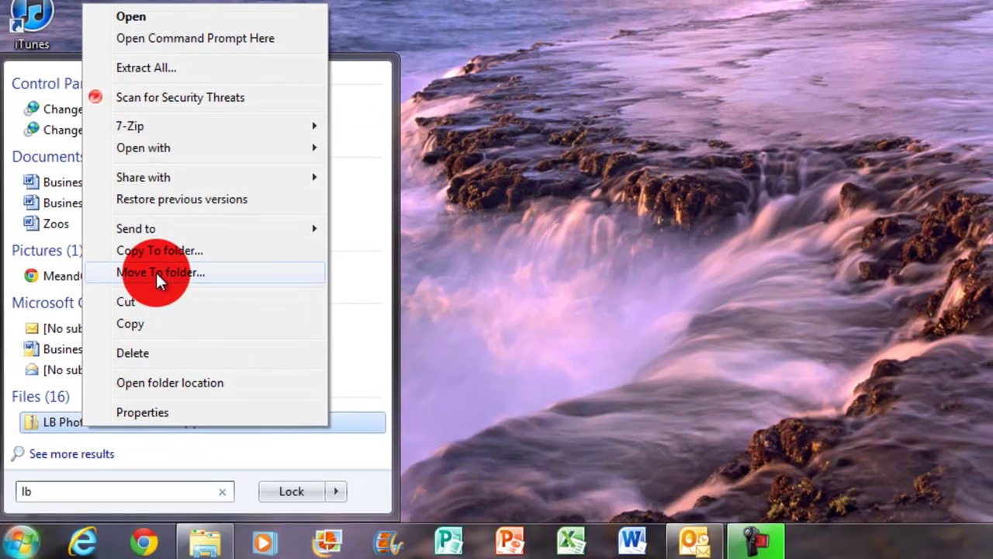
click(155, 269)
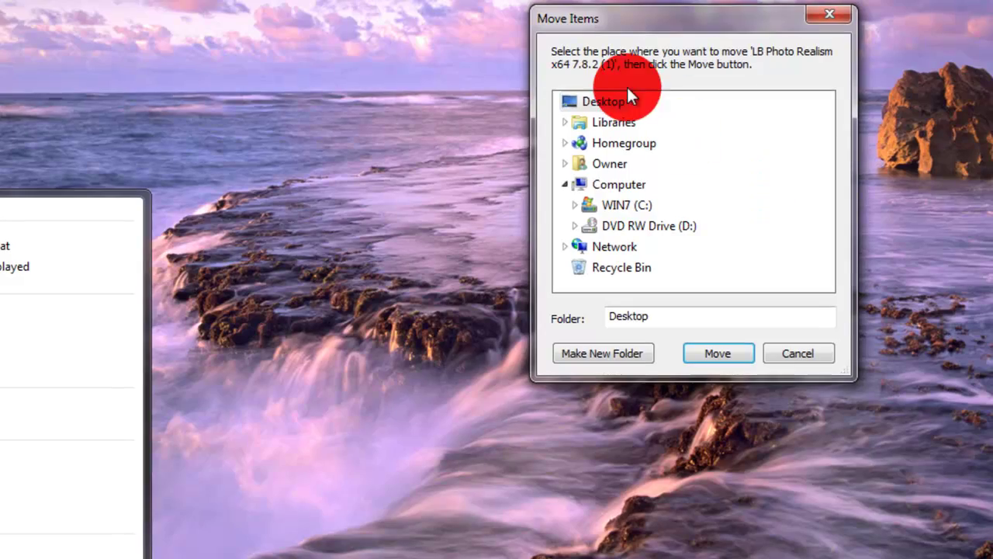
click(628, 99)
click(717, 353)
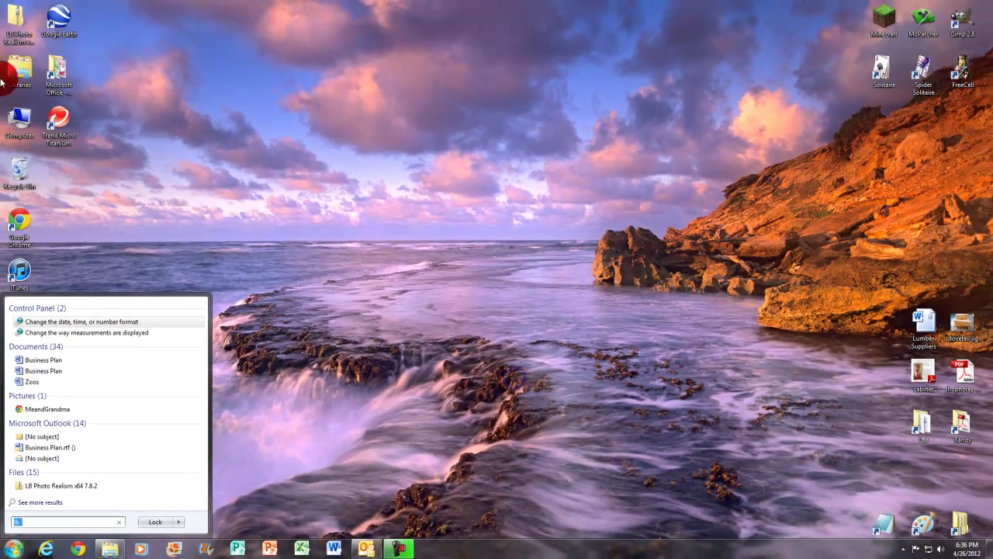
Step: Move the LB Photo Realism zip to an empty area of the desktop and rename it LB Photo Realism
drag(19, 20, 255, 77)
right_click(251, 74)
click(284, 273)
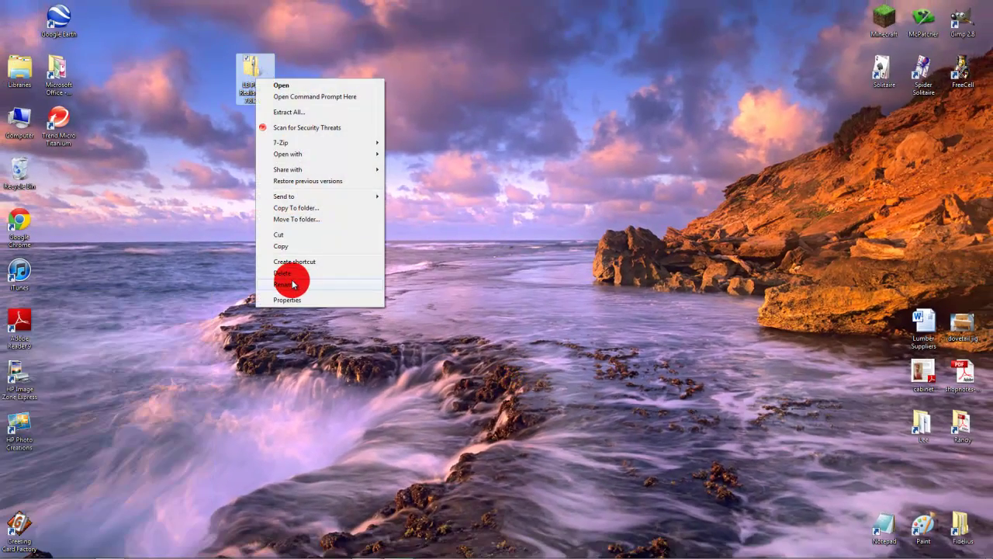
click(292, 284)
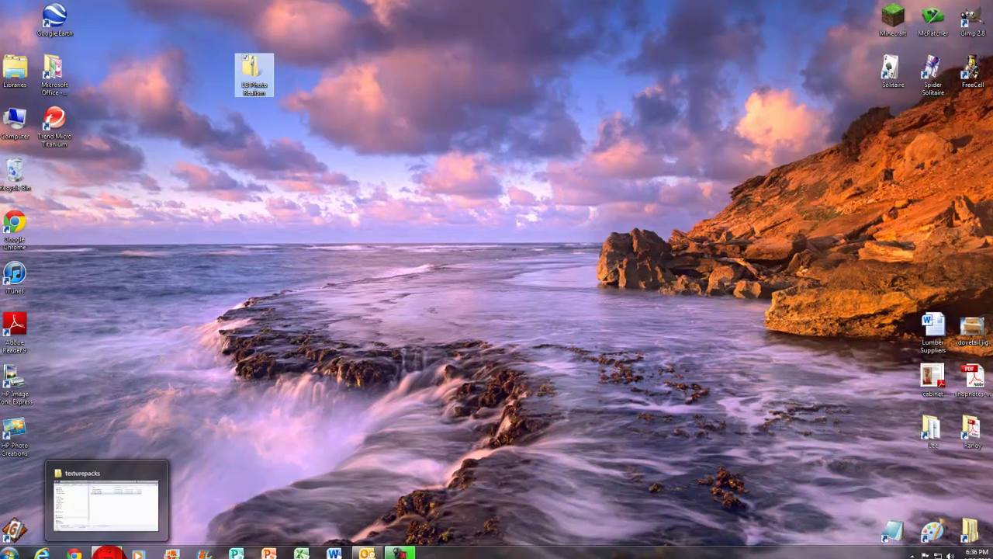
Step: Restore the texturepacks window and move the LB Photo Realism zip from the desktop into that folder
click(107, 546)
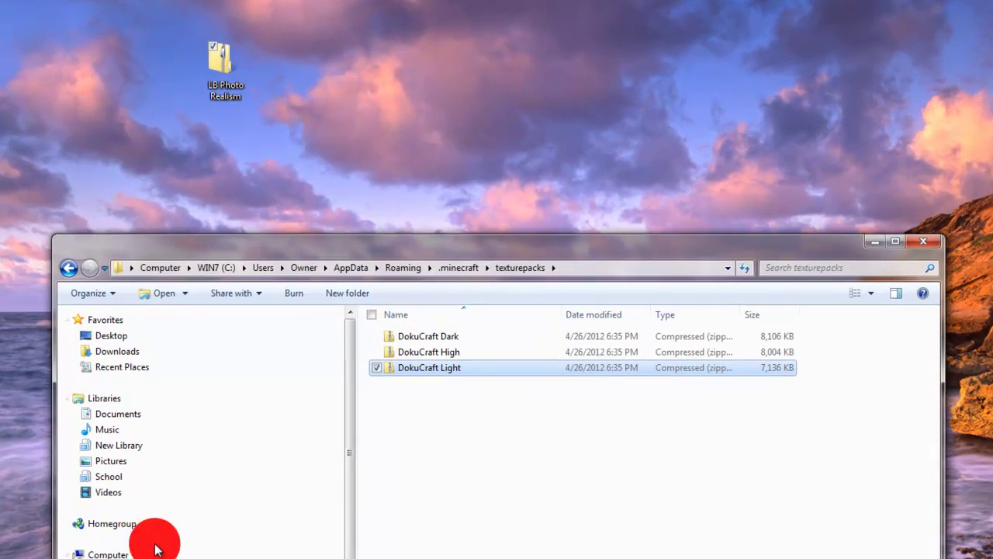
drag(221, 77, 455, 453)
click(480, 425)
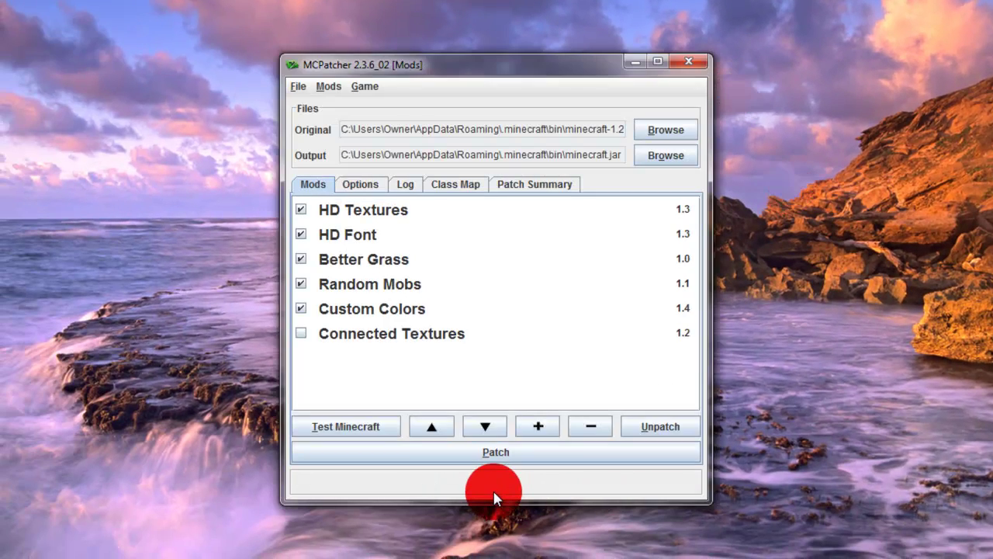
Step: Patch Minecraft with the checked mods in MCPatcher, leaving Connected Textures unchecked, and close MCPatcher
click(464, 456)
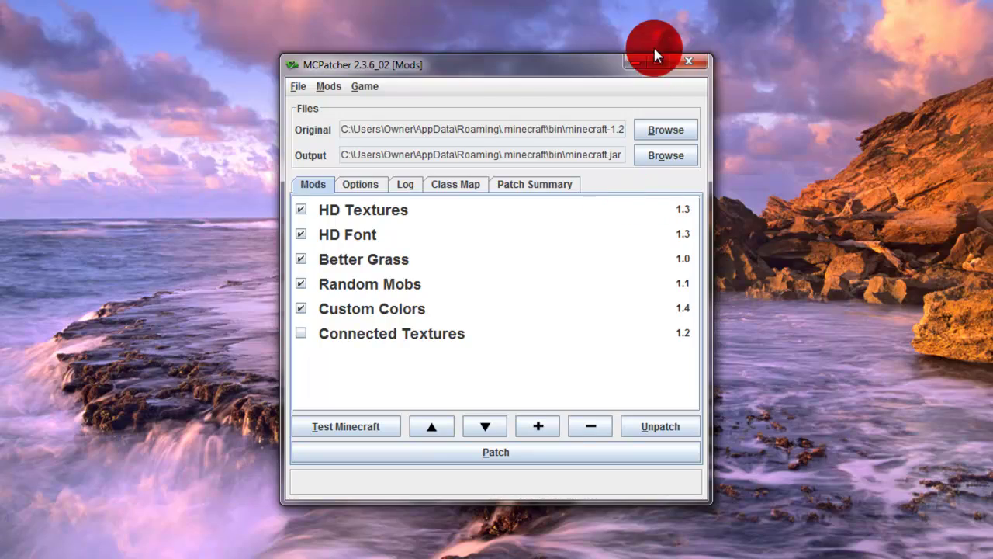
click(691, 60)
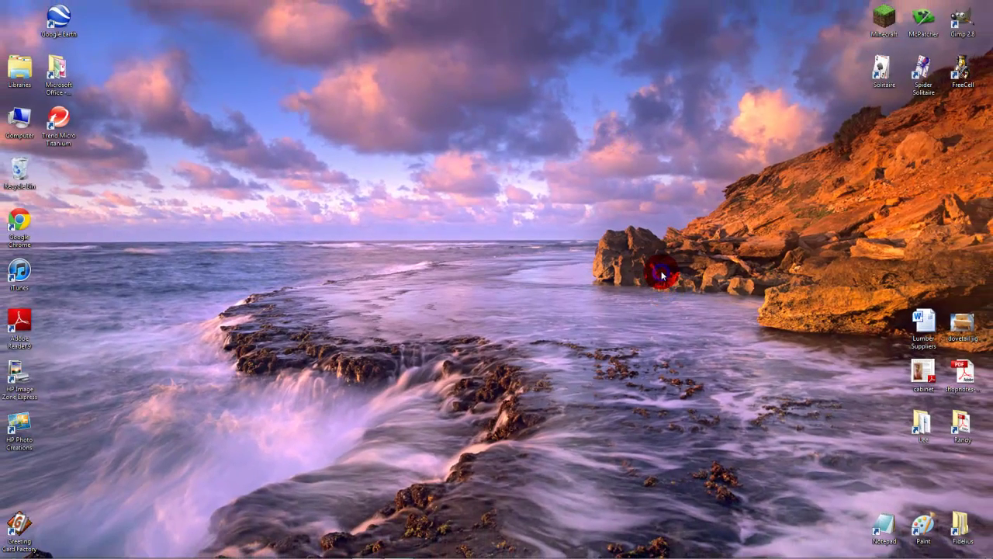
Step: Launch Minecraft from the desktop and log in with the remembered account credentials
double_click(872, 33)
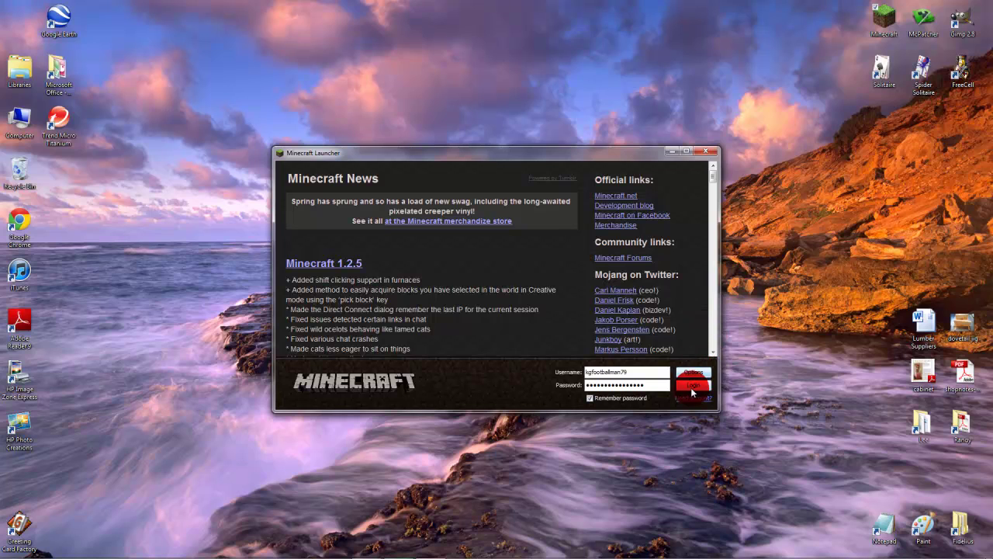
click(693, 385)
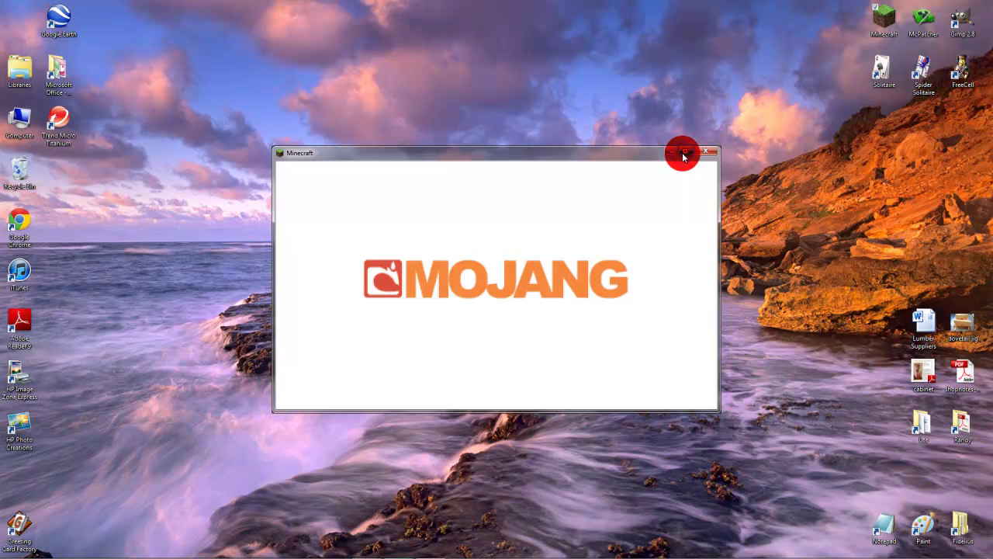
Step: Maximize the Minecraft window and apply the LB Photo Realism.zip texture pack
click(683, 155)
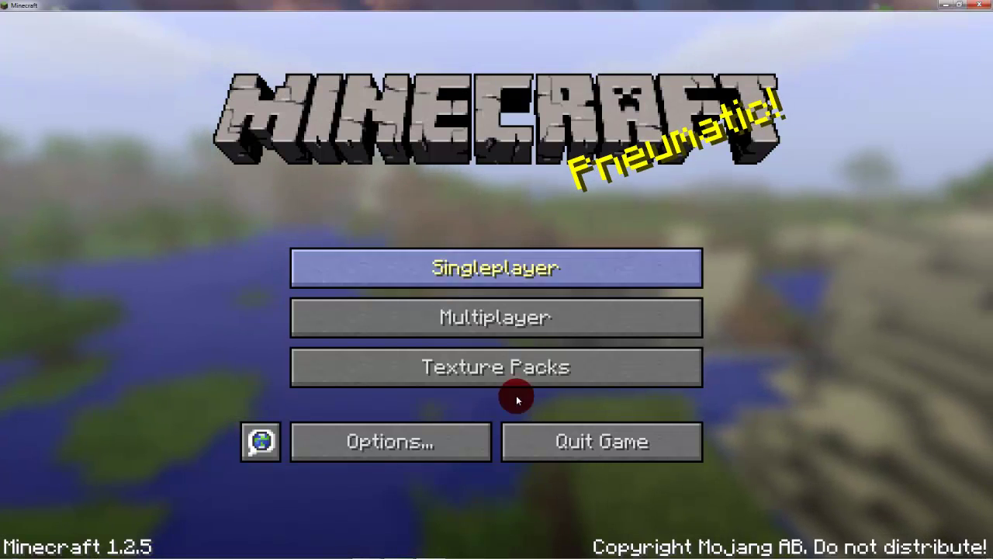
click(497, 372)
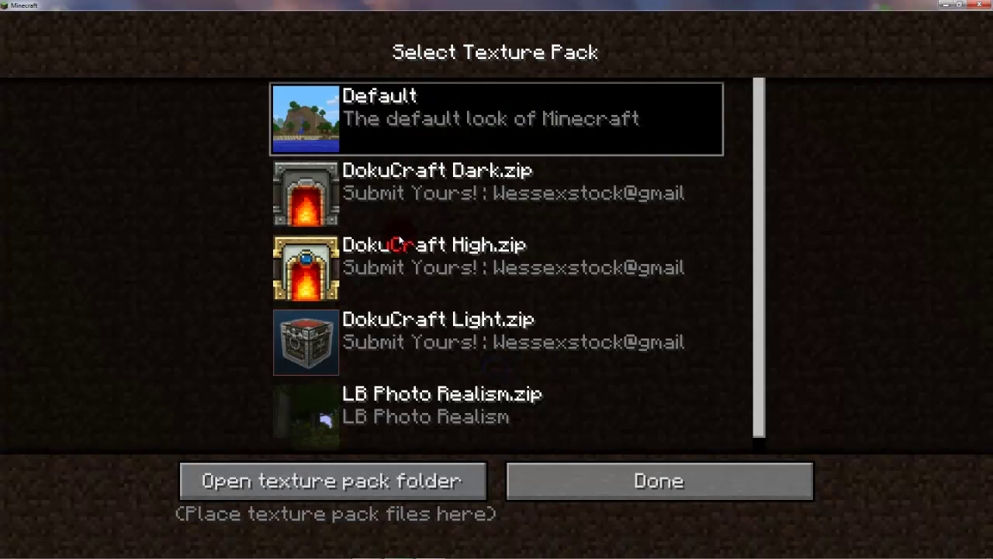
scroll(498, 269, down, 1)
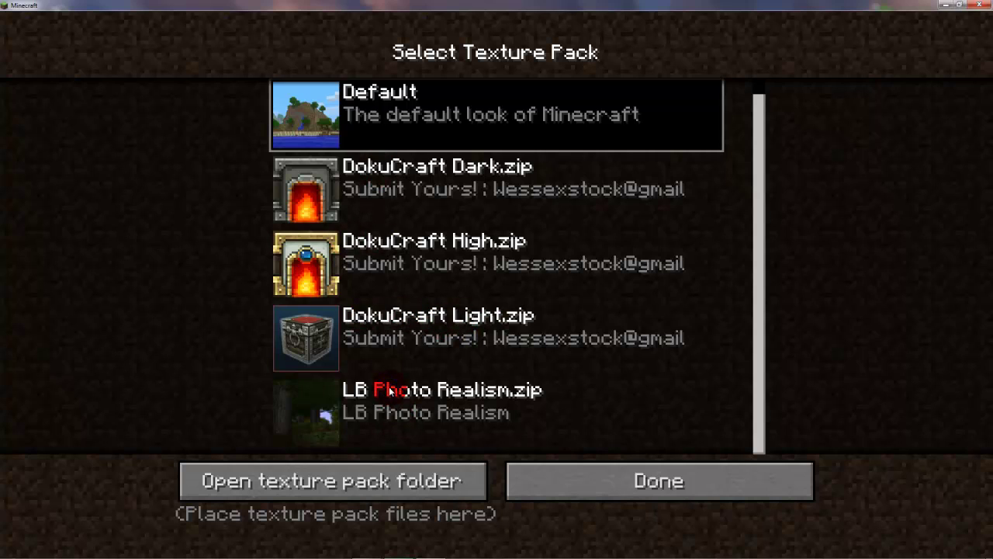
click(391, 390)
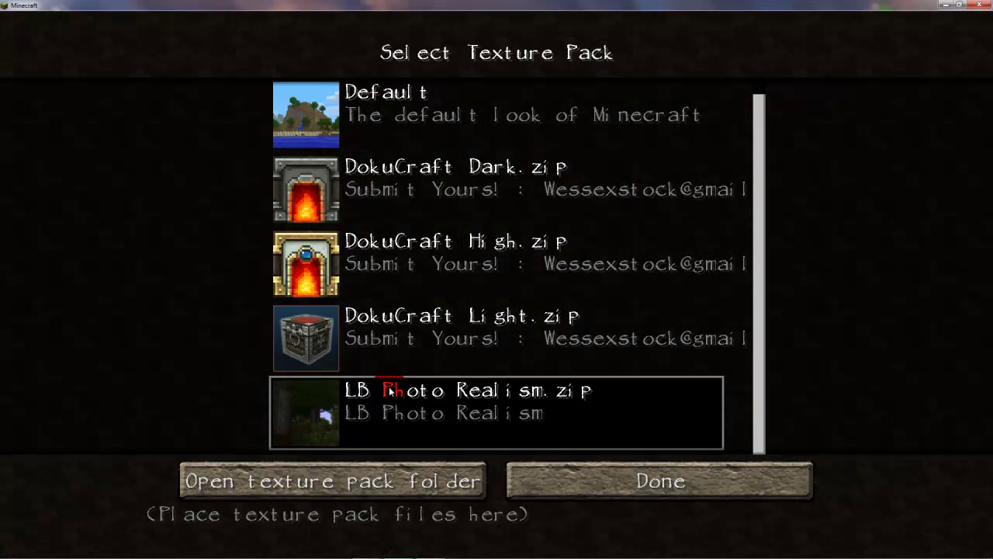
click(606, 487)
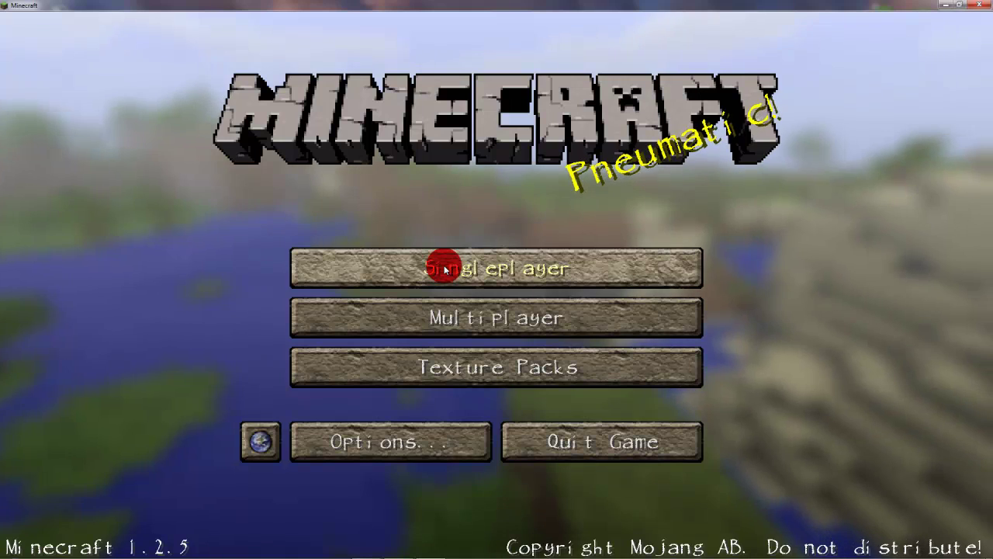
Step: Create a new singleplayer world named Texture Packs in Survival mode
click(453, 270)
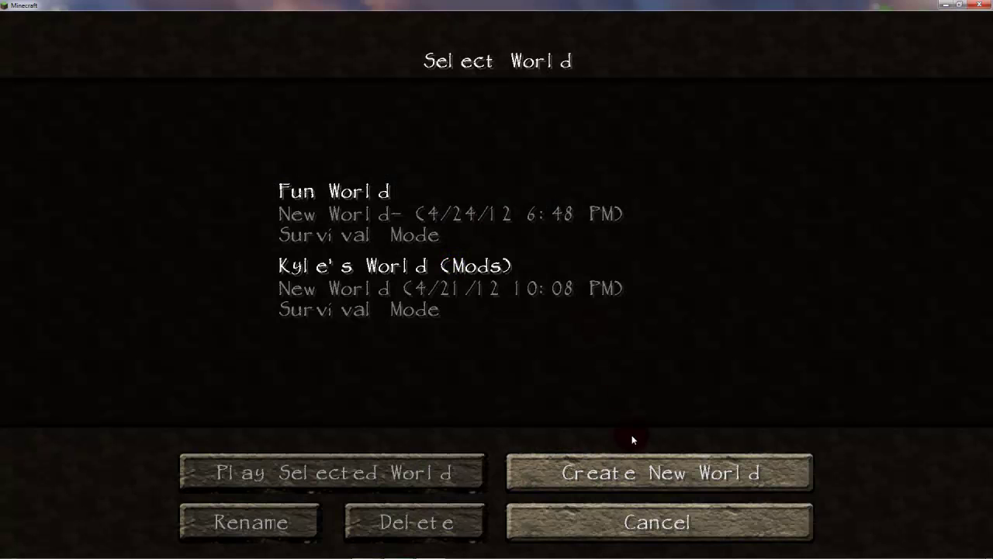
click(627, 474)
key(BackSpace)
key(BackSpace)
key(BackSpace)
key(BackSpace)
key(BackSpace)
key(BackSpace)
key(BackSpace)
key(BackSpace)
key(BackSpace)
text(Tex)
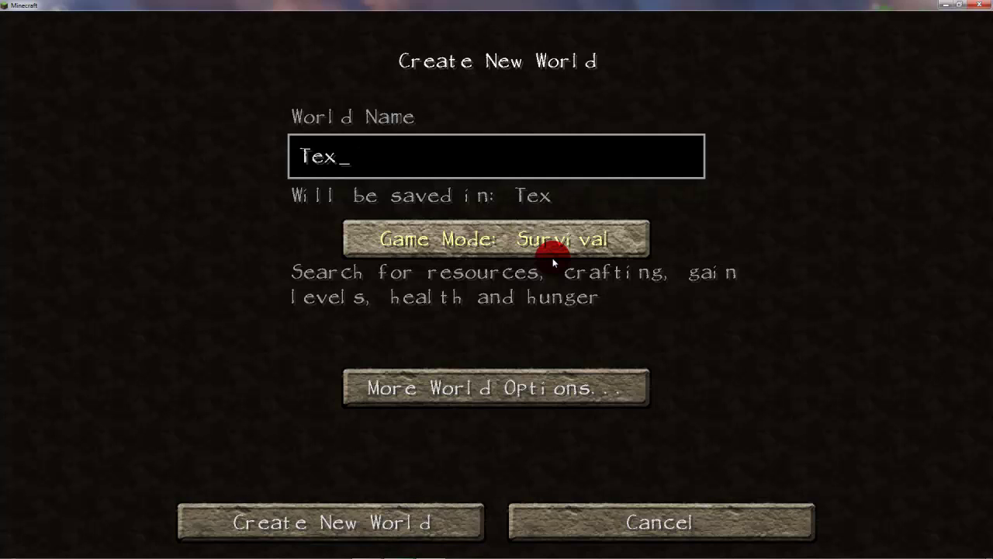
text(ture P)
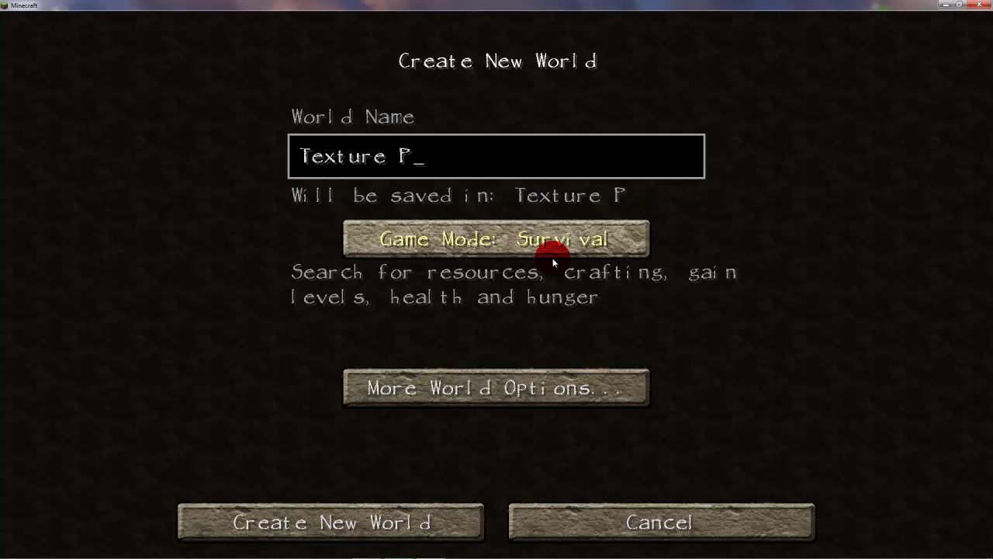
text(acks)
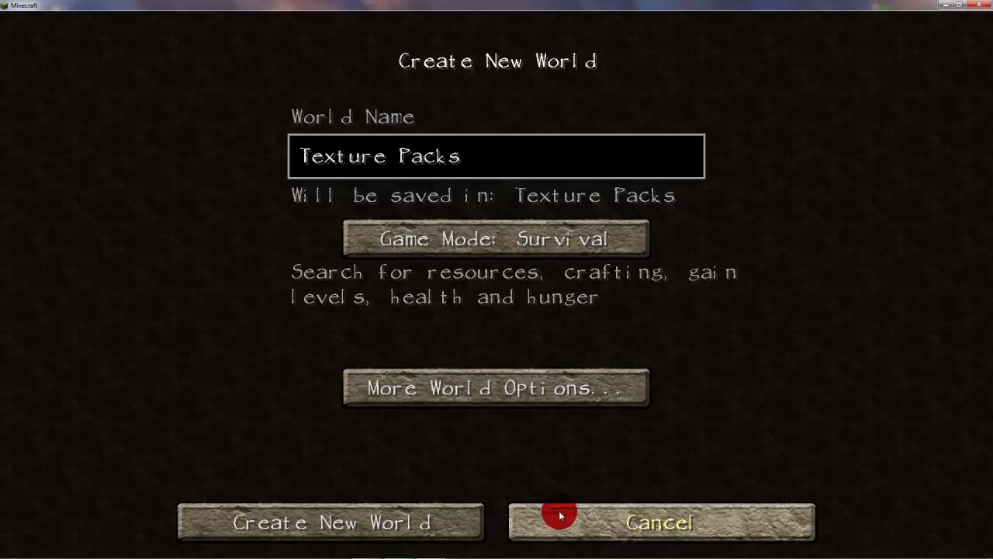
click(405, 516)
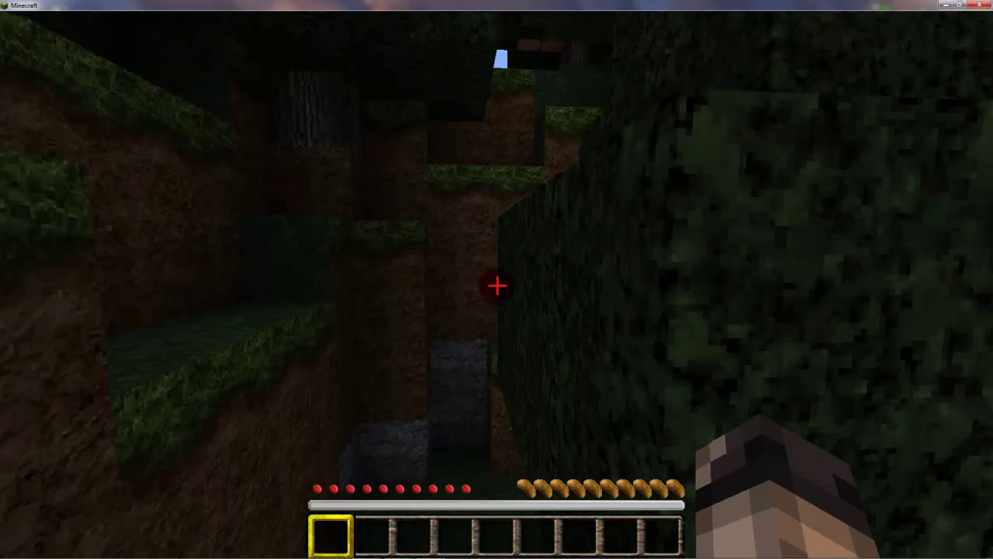
Step: Walk through the ravine near the spawn point, mine a dirt block, and save and quit to the title screen
key(w)
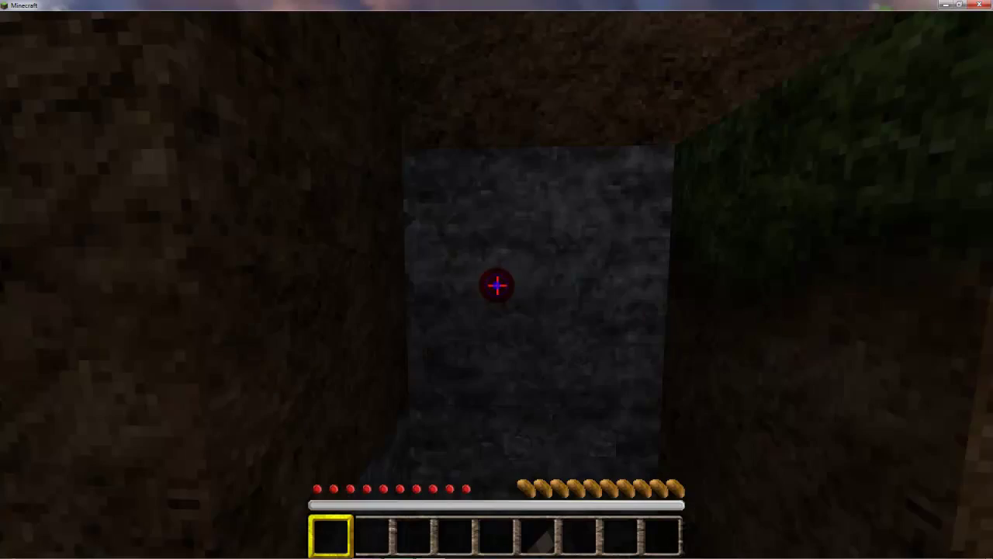
click(497, 285)
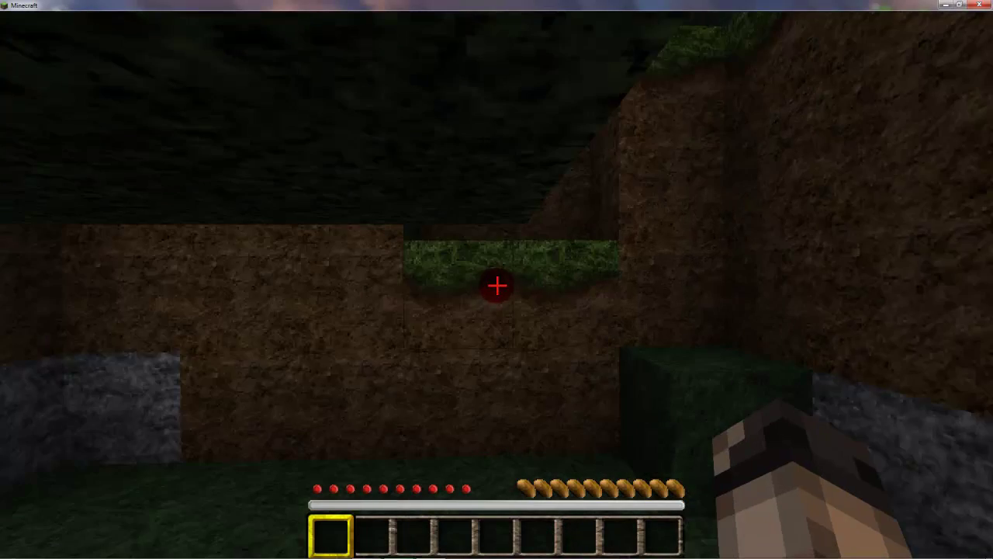
key(w)
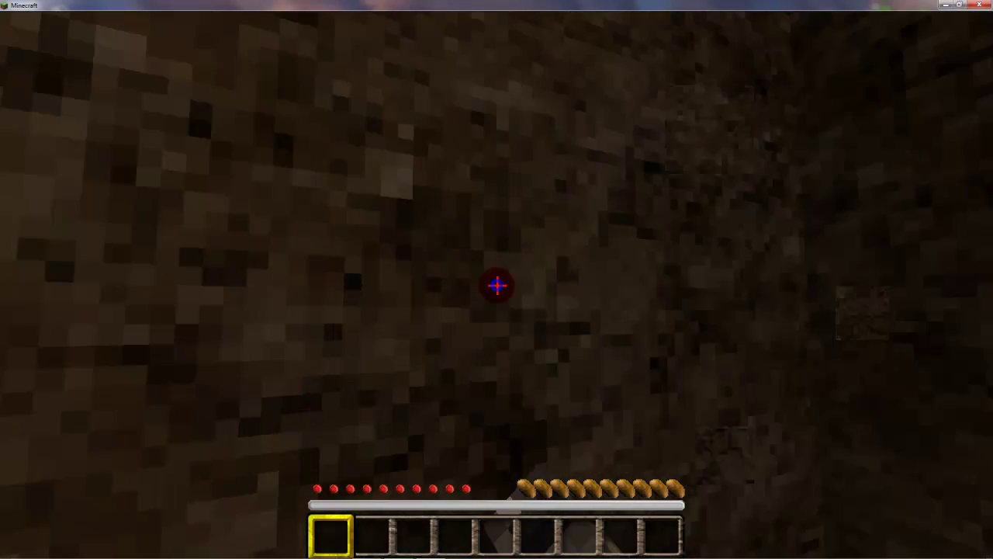
click(497, 285)
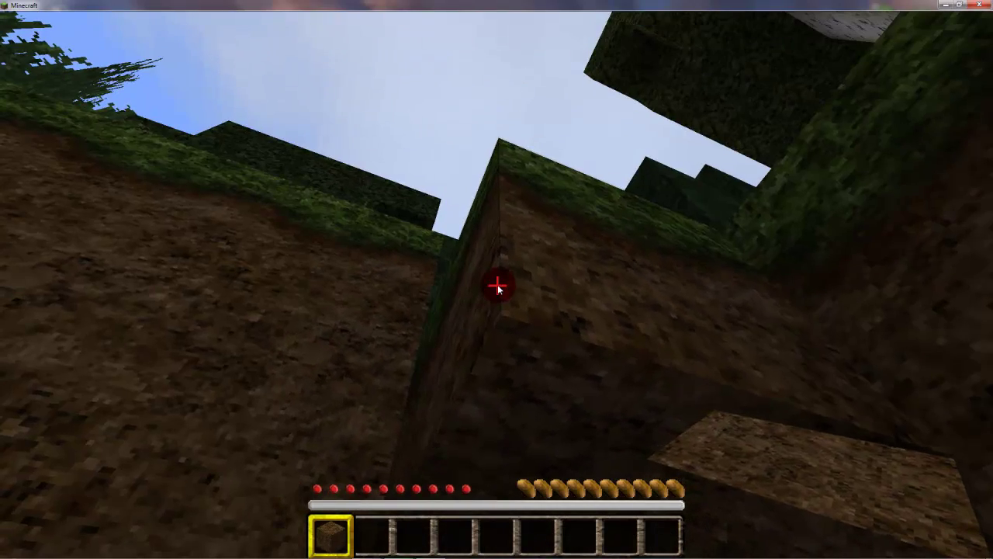
key(Escape)
click(466, 390)
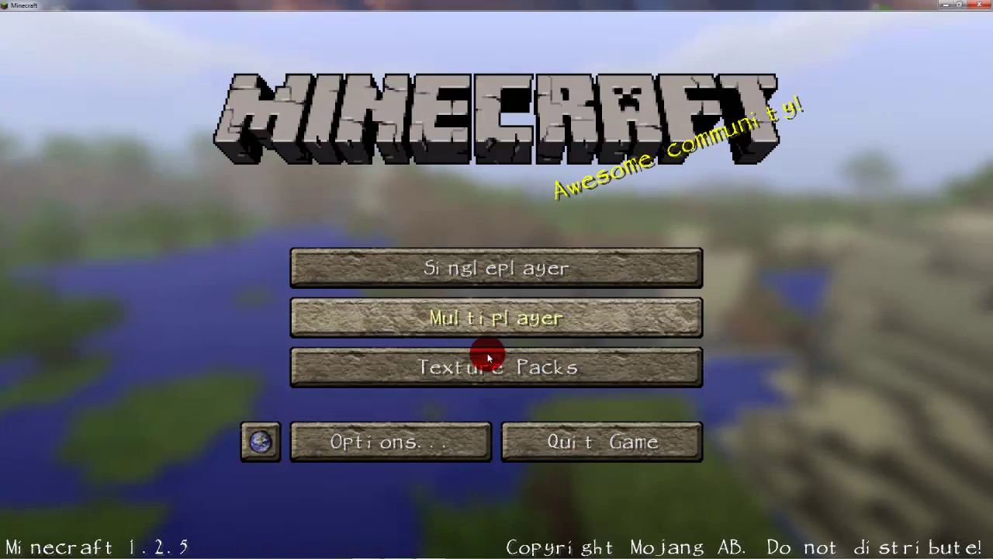
Step: Switch the texture pack to DokuCraft Light.zip and load the Texture Packs world
click(488, 358)
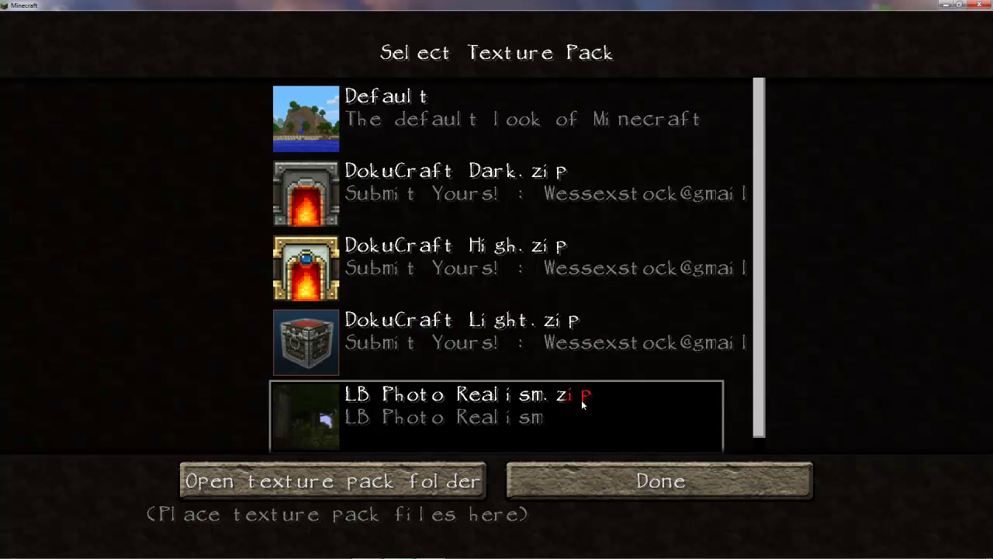
click(590, 342)
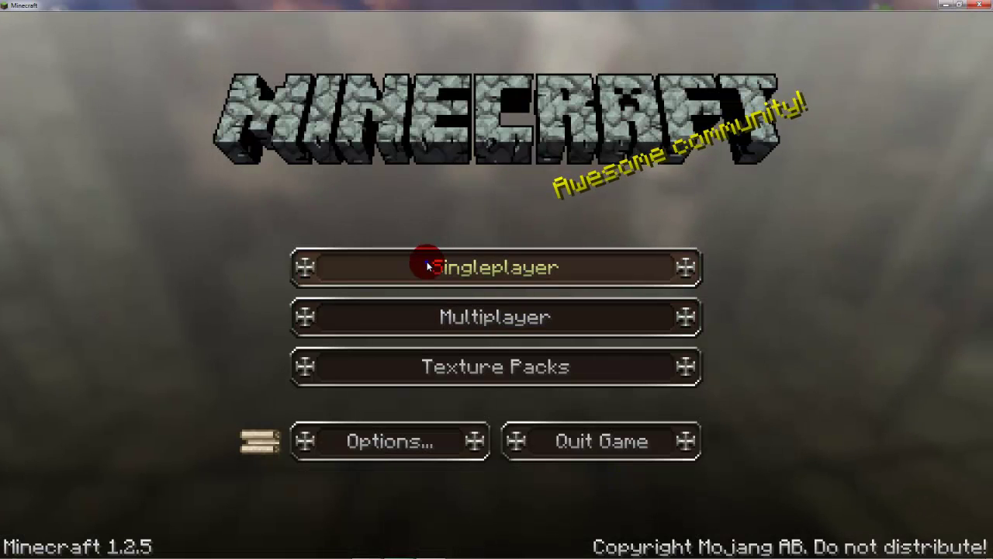
click(428, 264)
click(369, 177)
click(361, 484)
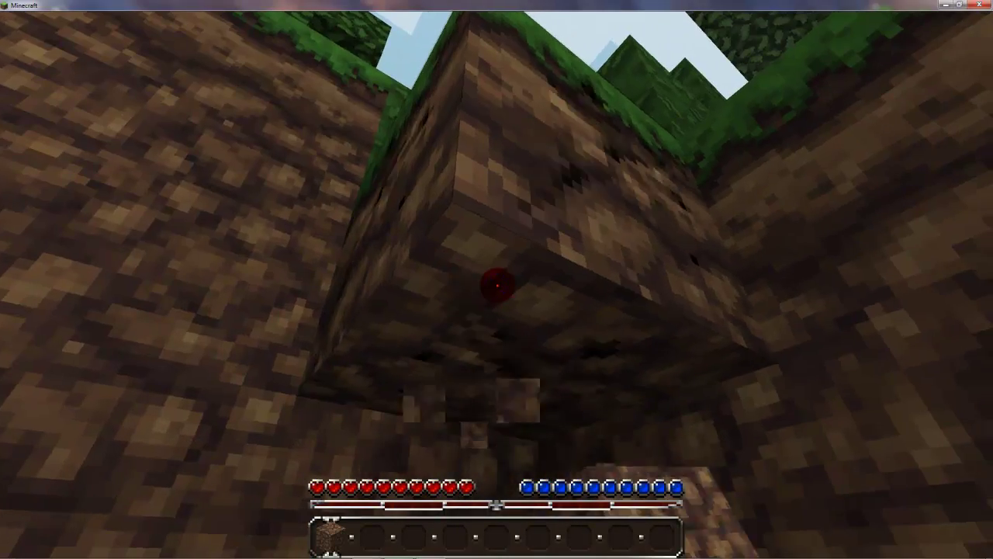
Step: Dig through the dirt blocks up to the grassy forest surface, and save and quit to the title screen
click(497, 286)
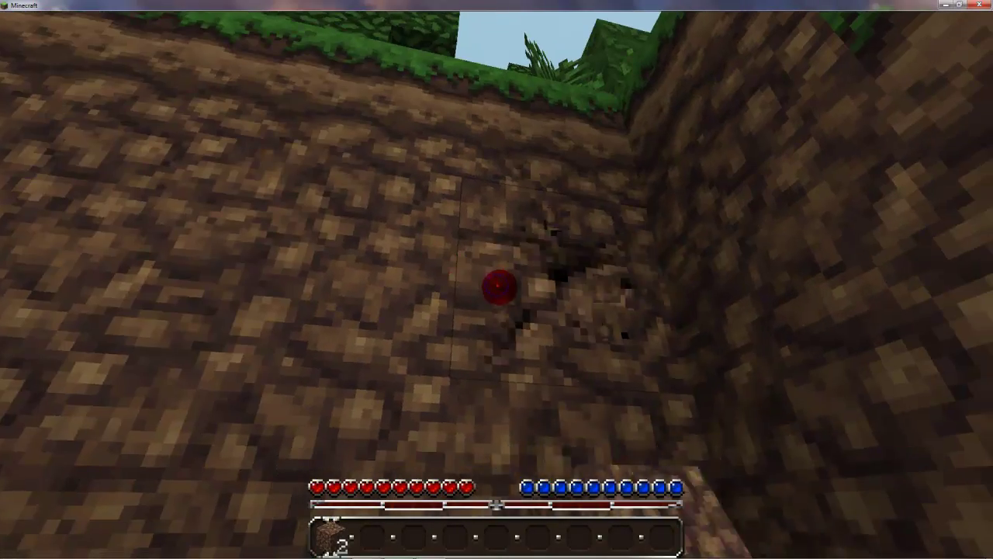
click(496, 285)
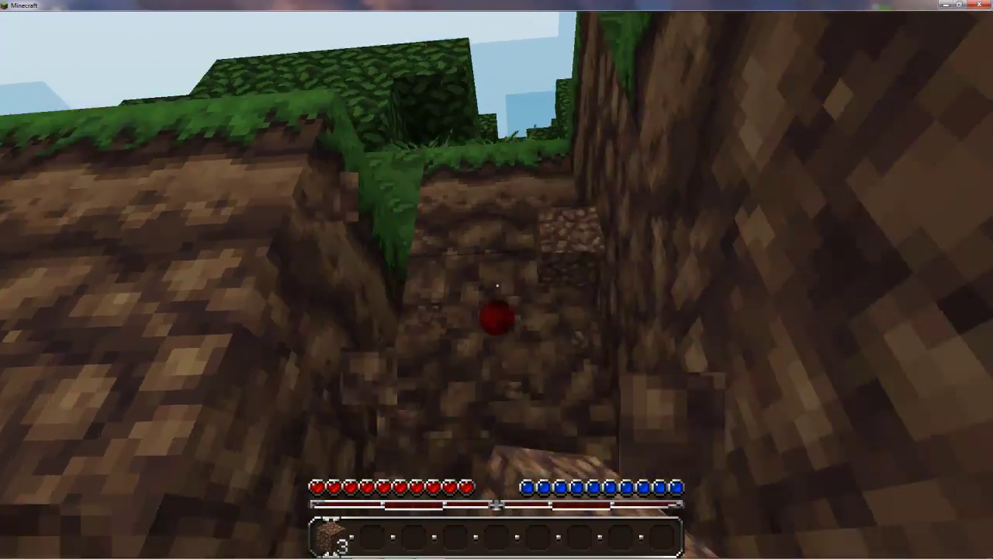
click(497, 287)
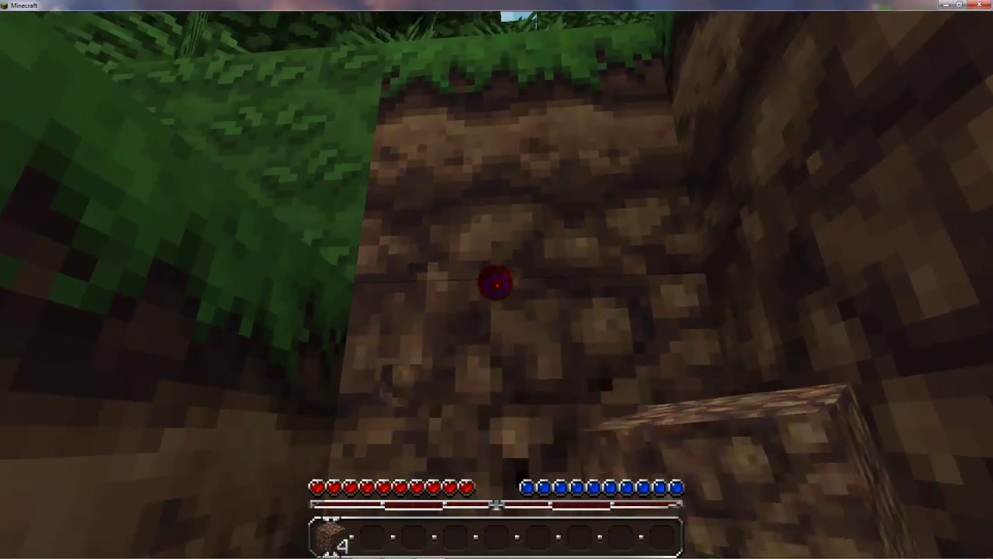
click(497, 286)
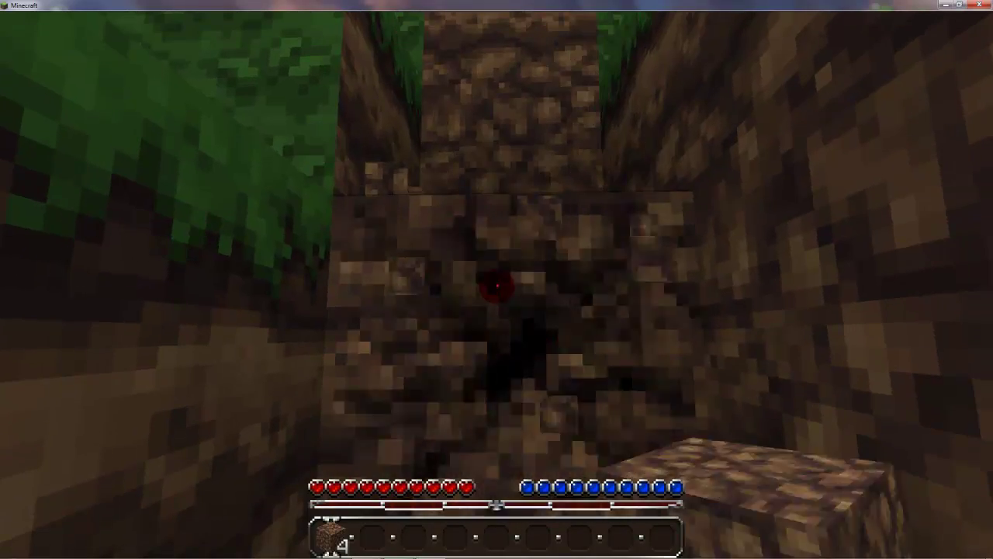
click(496, 286)
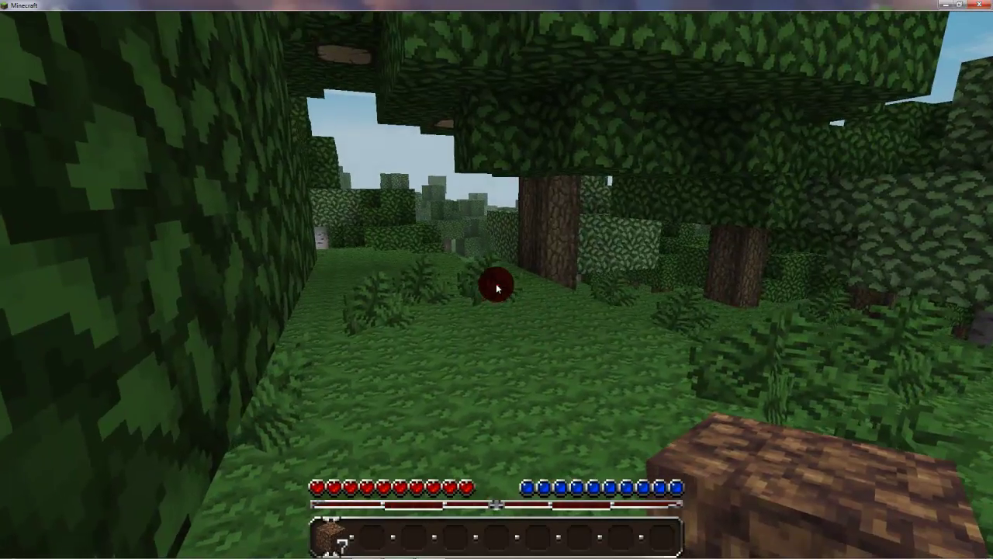
key(Escape)
click(472, 376)
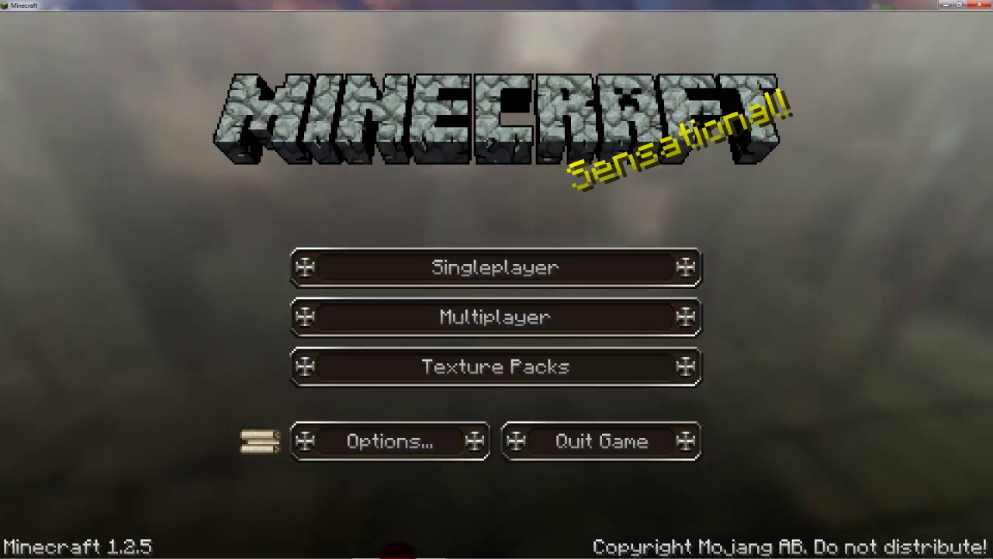
mouse_move(455, 552)
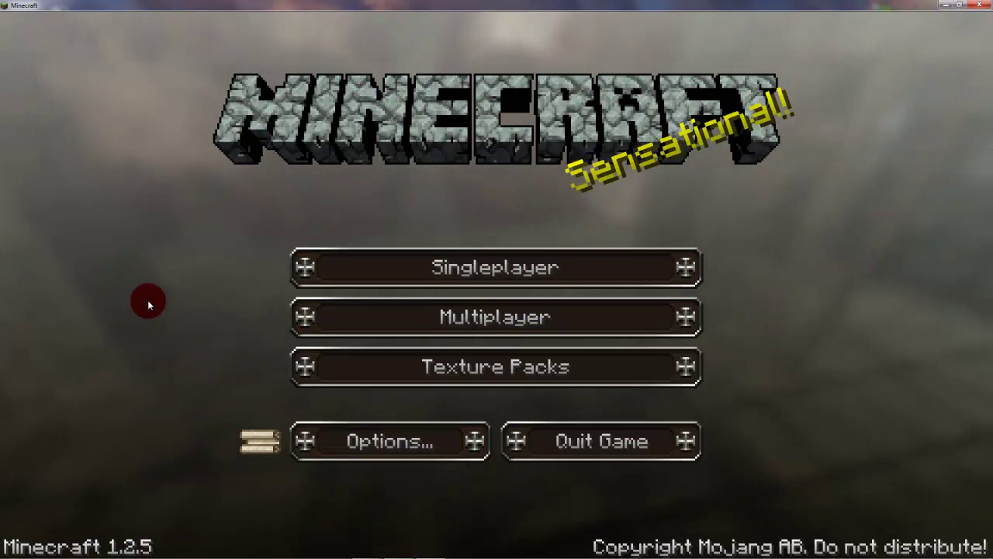